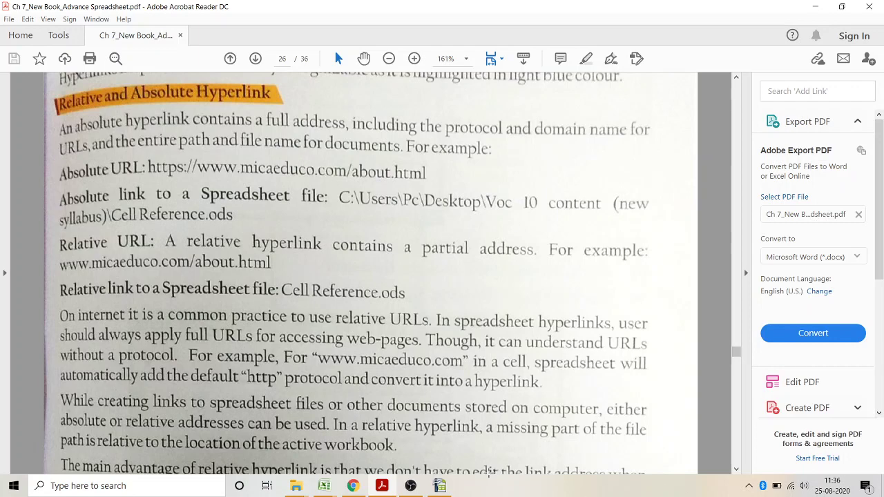
- Switch to Chrome, maximize the window and load scsranchi.com in a new tab
mouse_move(368, 488)
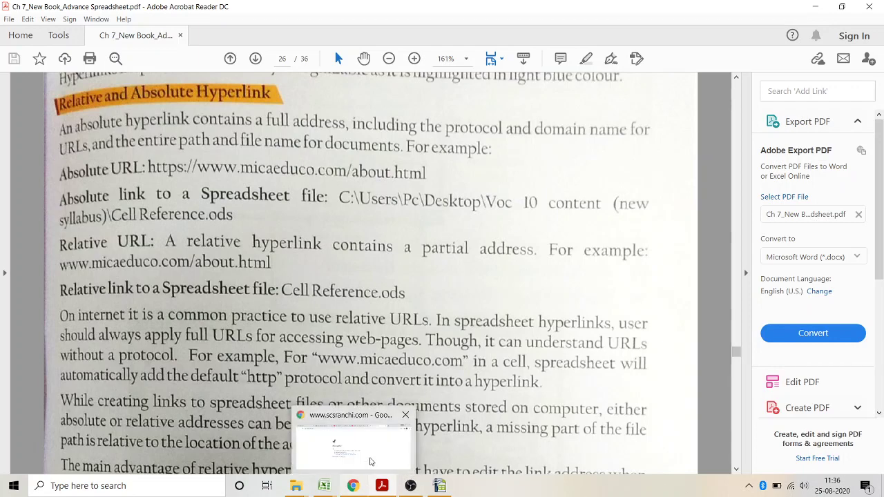
left_click(368, 456)
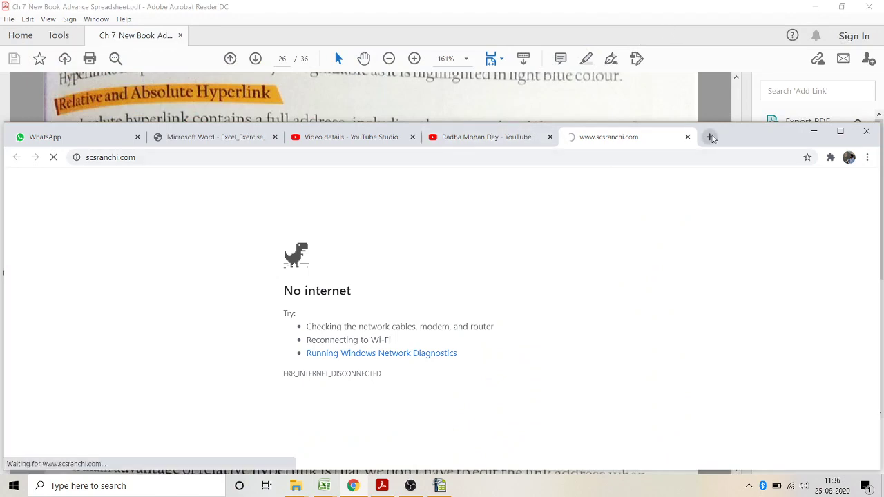
double_click(758, 138)
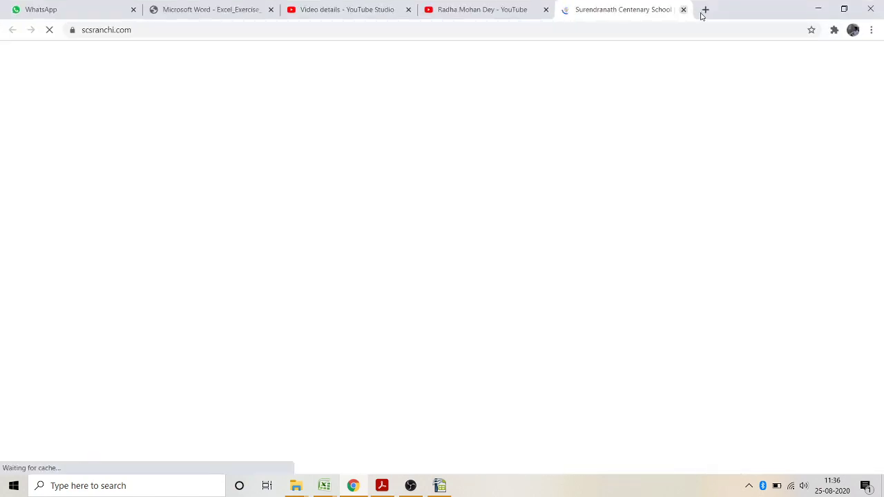
key("ctrl+t")
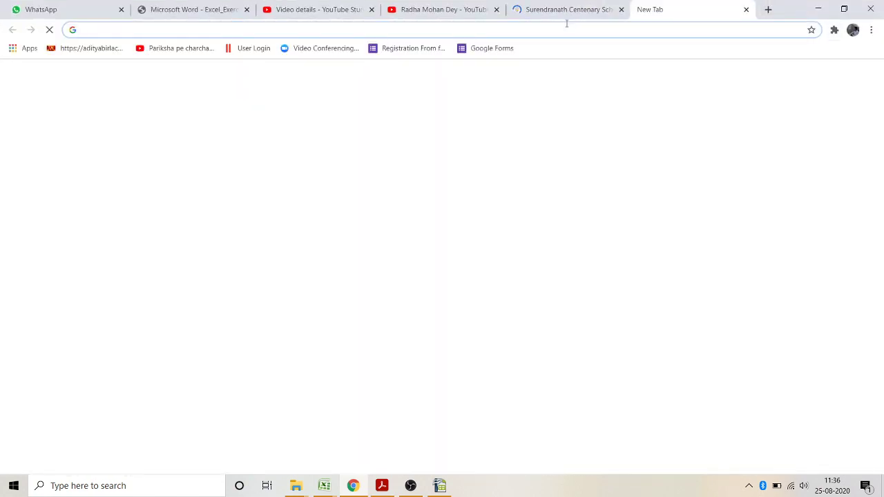
type("scs")
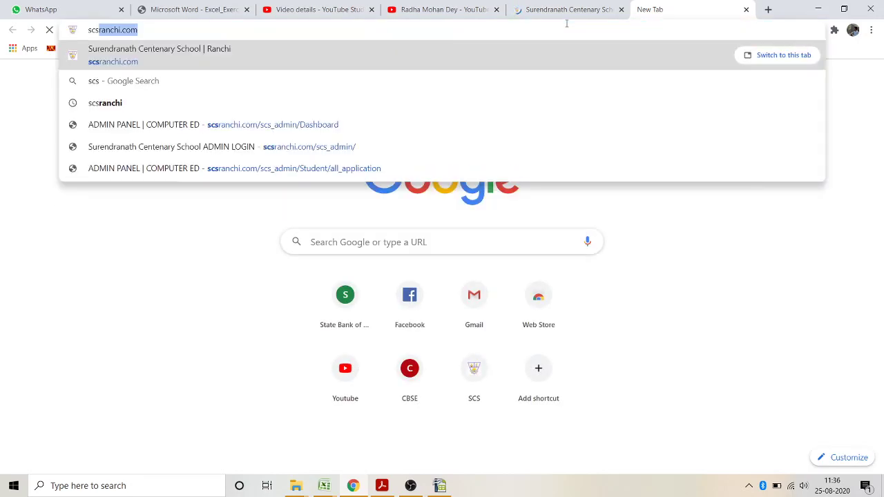
type("ranchi.com")
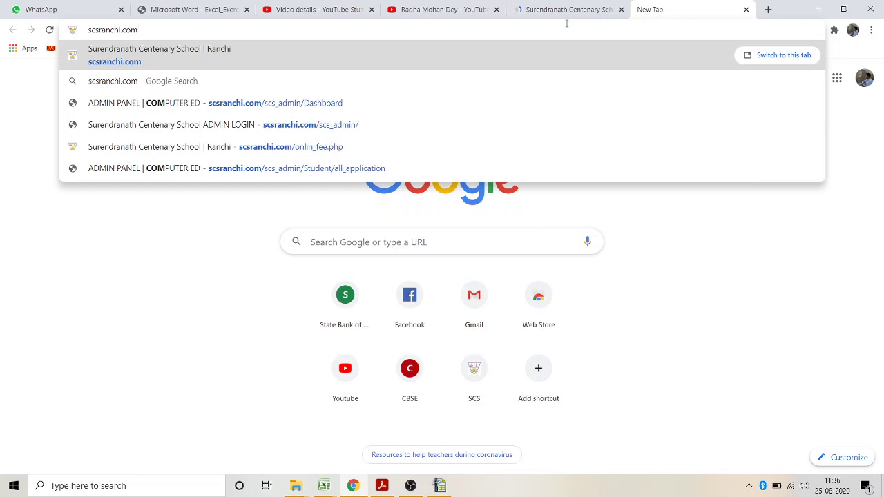
key("Return")
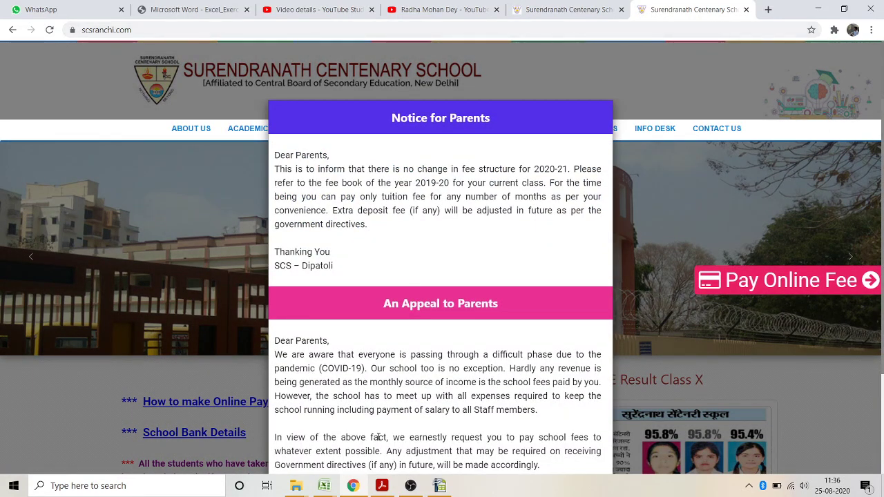
left_click(408, 487)
left_click(682, 368)
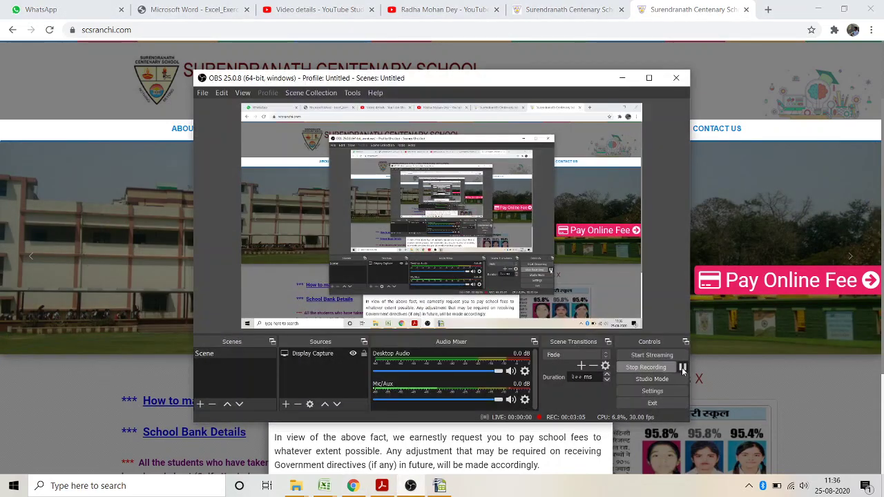
left_click(621, 78)
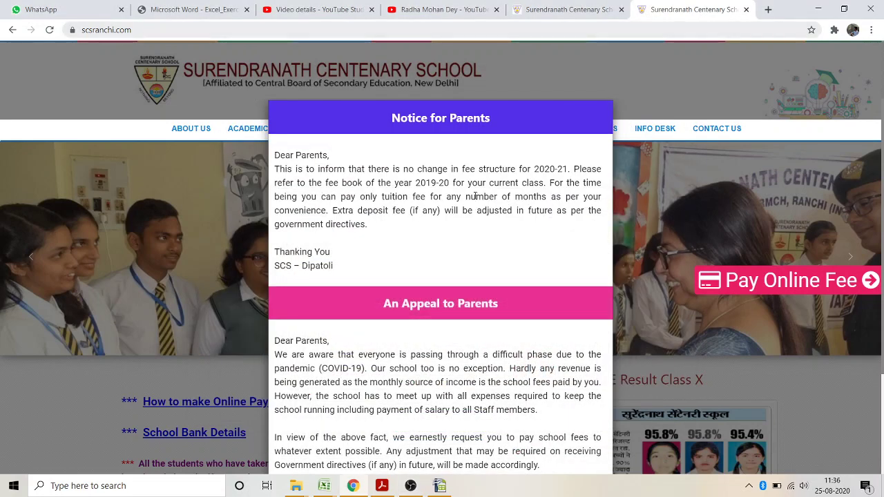
- Dismiss the notice for parents covering the school's home page
scroll(856, 415, "down", 2)
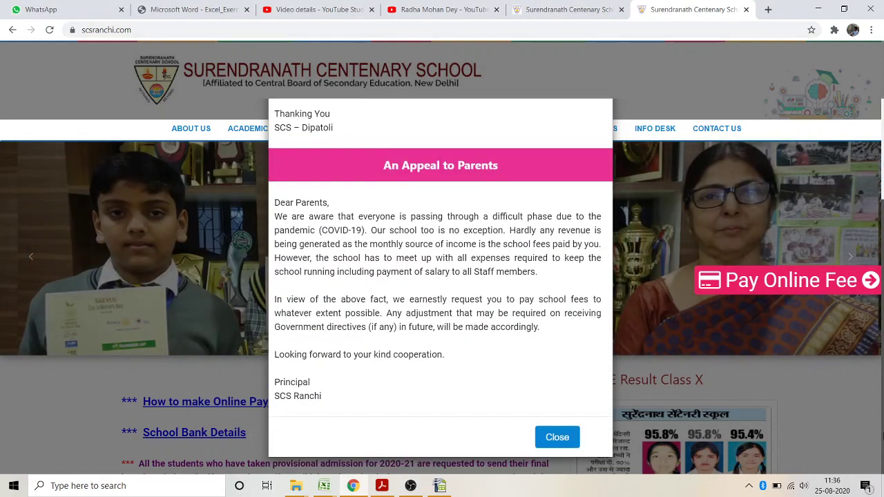
left_click(563, 438)
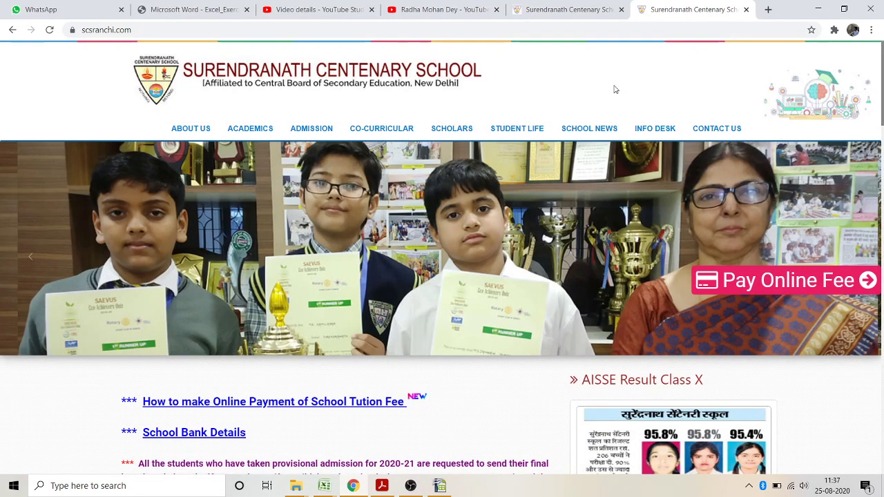
left_click(705, 30)
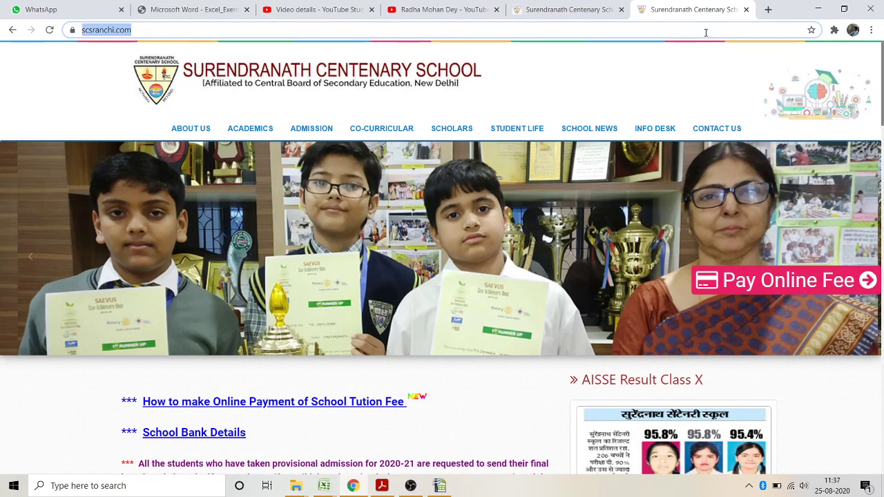
type("www.sc")
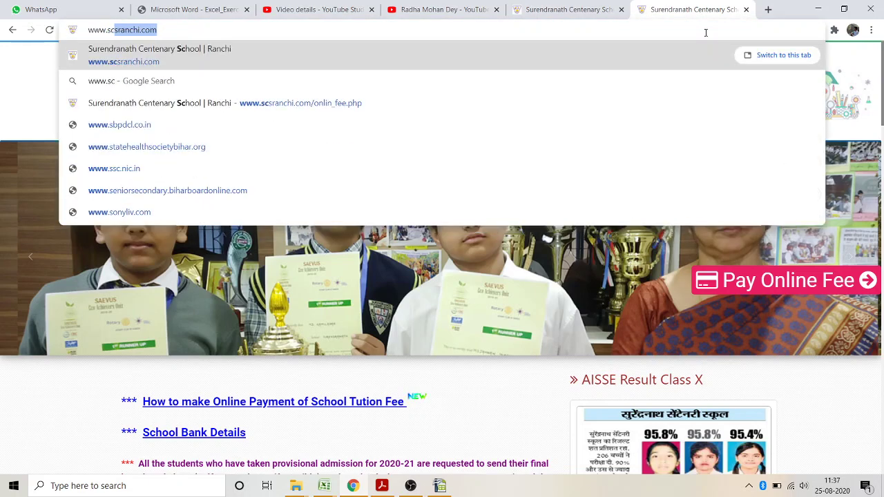
type("sranchi.com")
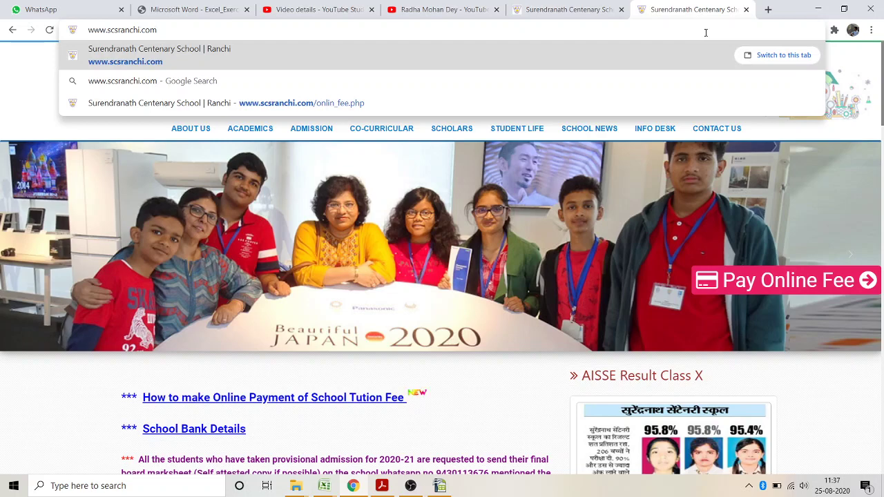
key("Return")
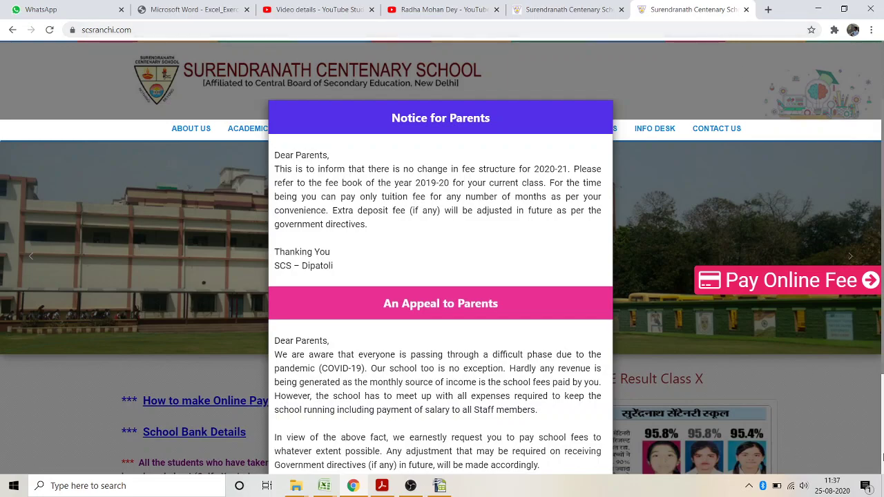
scroll(881, 457, "down", 2)
left_click(557, 438)
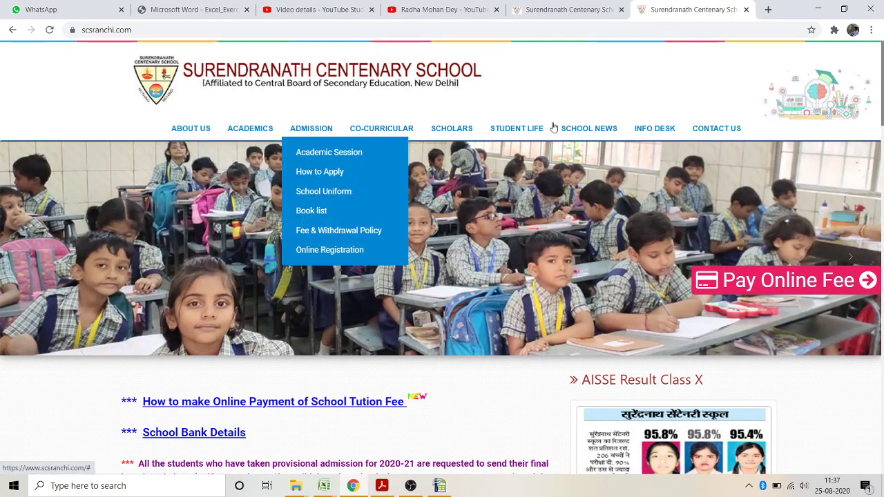
- Open the Events & Activities page under School News and reveal its full URL, including the protocol
mouse_move(586, 138)
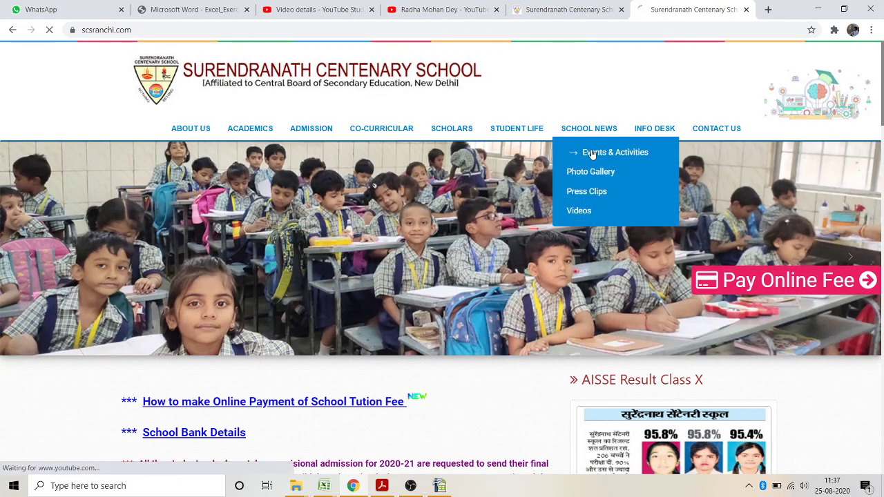
left_click(592, 153)
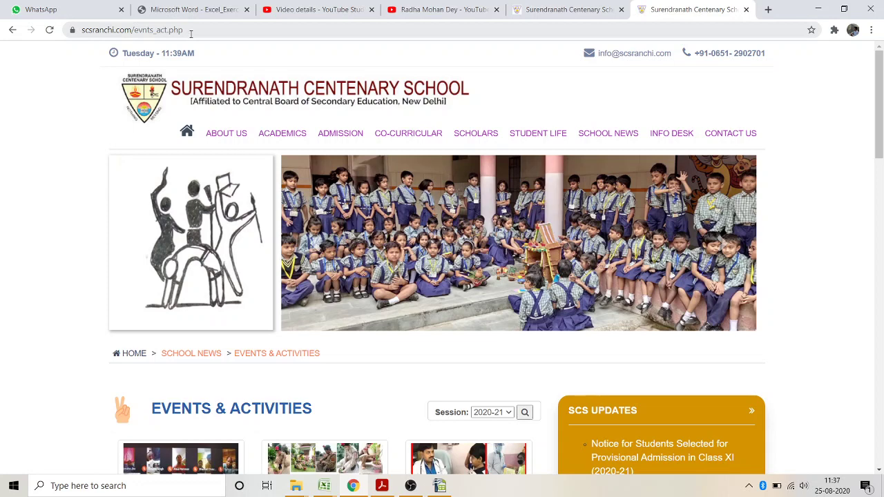
left_click(82, 32)
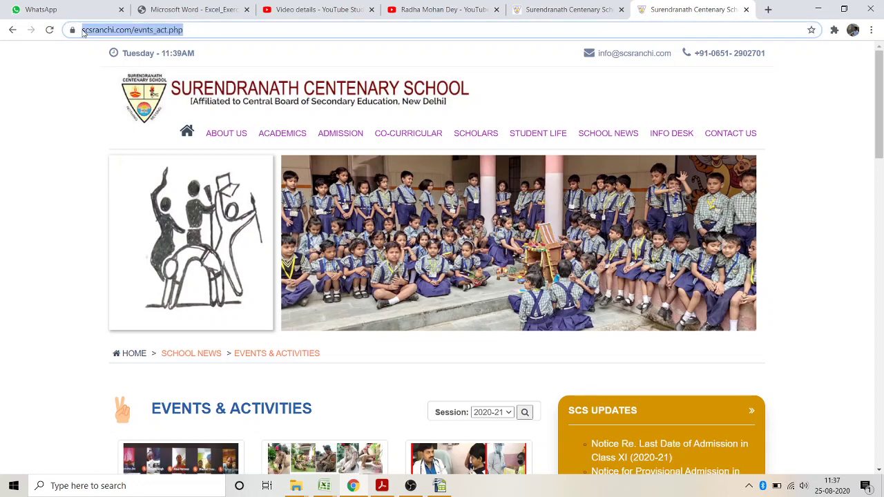
left_click(82, 31)
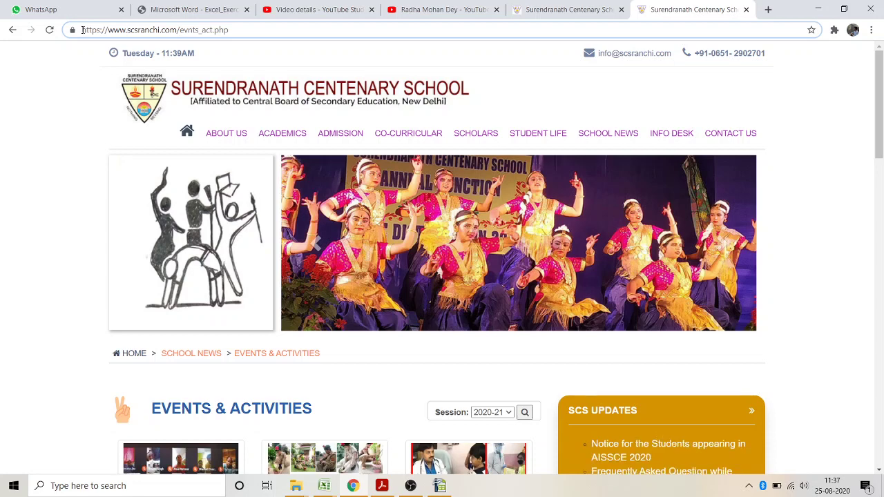
left_click(68, 129)
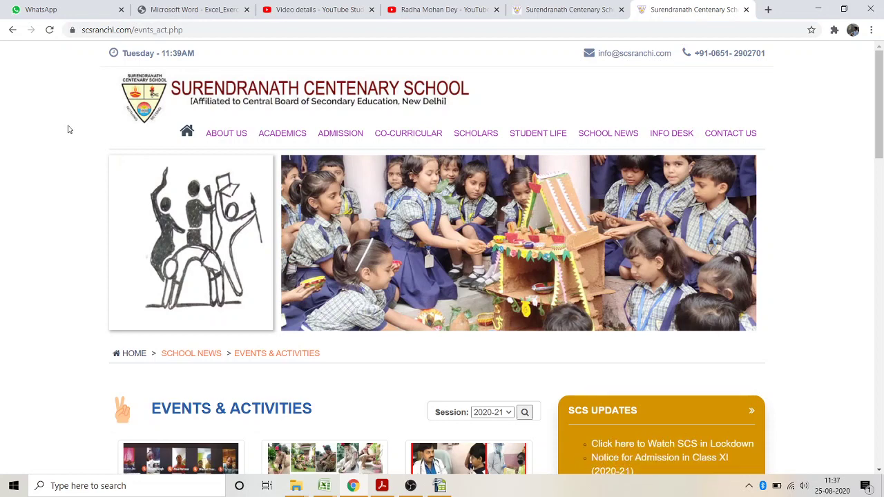
- Switch to the PDF textbook in Acrobat Reader and read from Relative and Absolute Hyperlink on to the Hyperlink dialog illustration
left_click(381, 486)
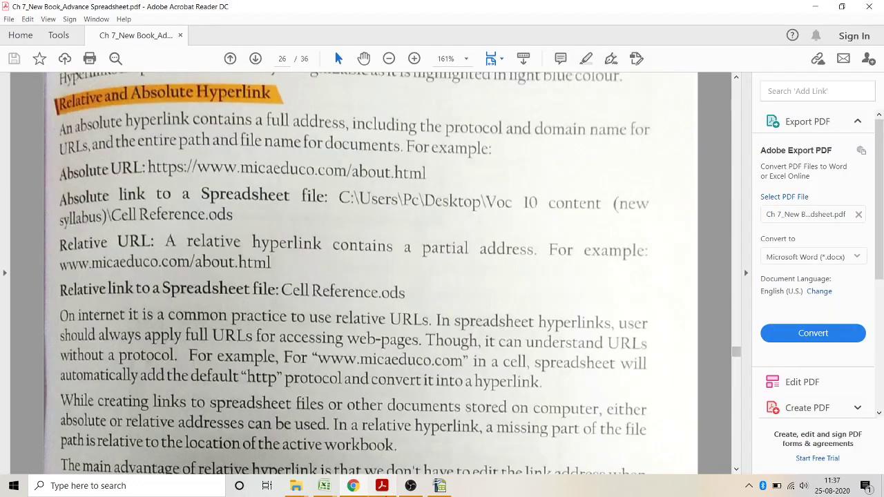
left_click(737, 471)
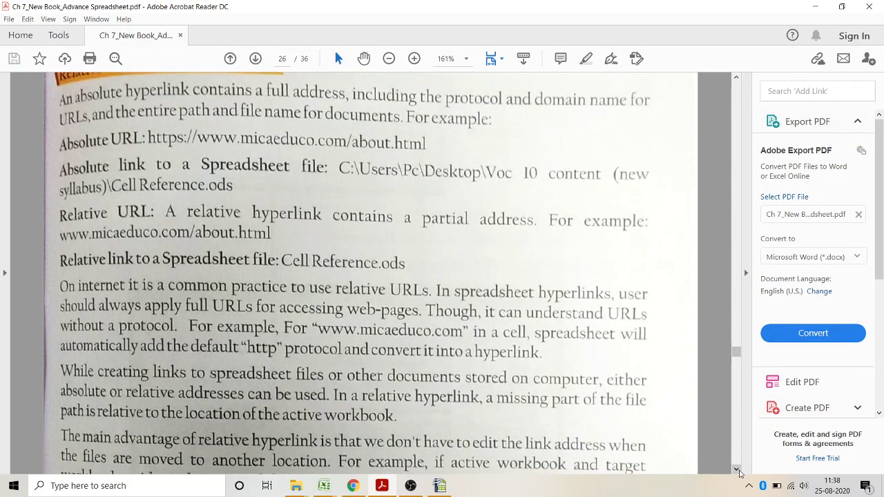
left_click_drag(738, 470, 738, 471)
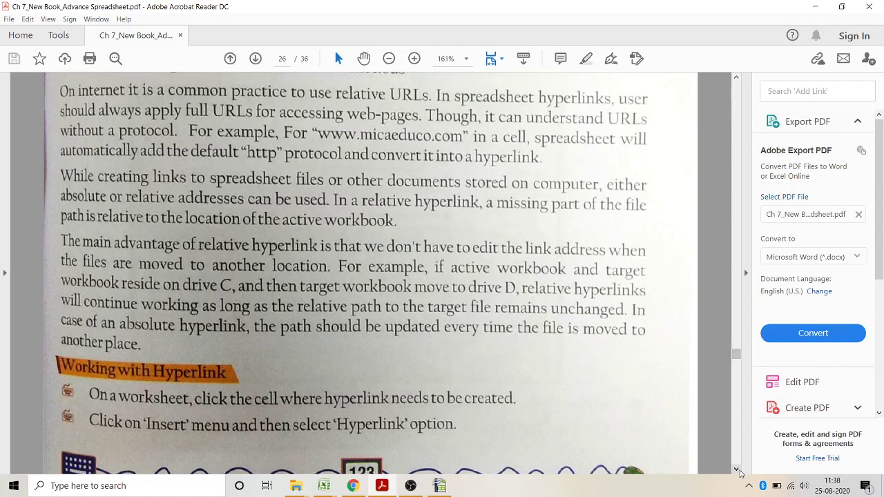
left_click_drag(737, 470, 738, 470)
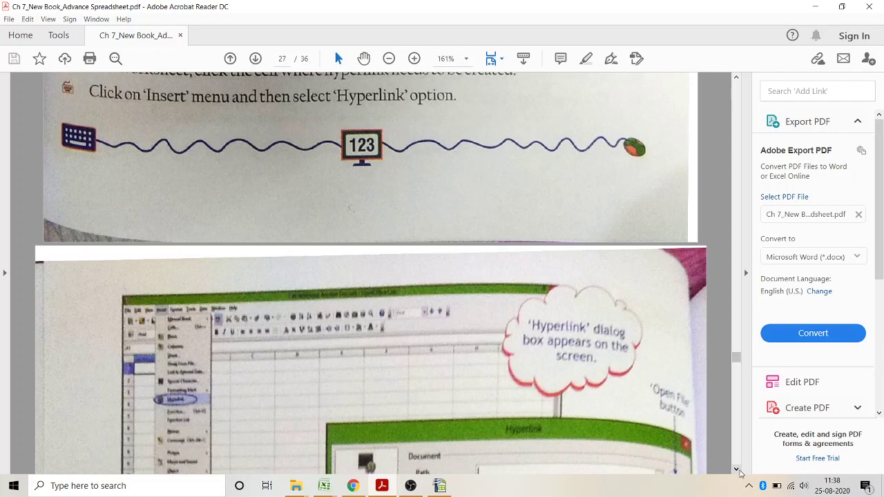
left_click(737, 470)
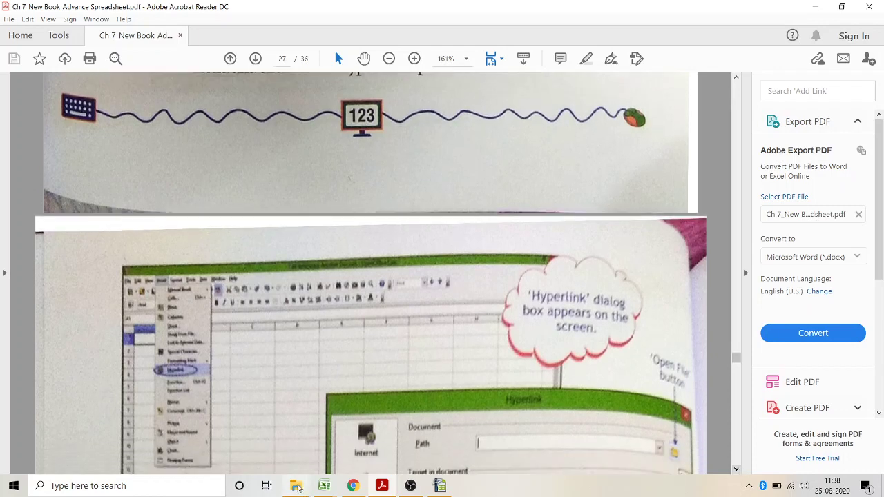
- Switch to OpenOffice Calc and start inserting a hyperlink in cell A2 of Sheet2, choosing the Document link type
mouse_move(450, 482)
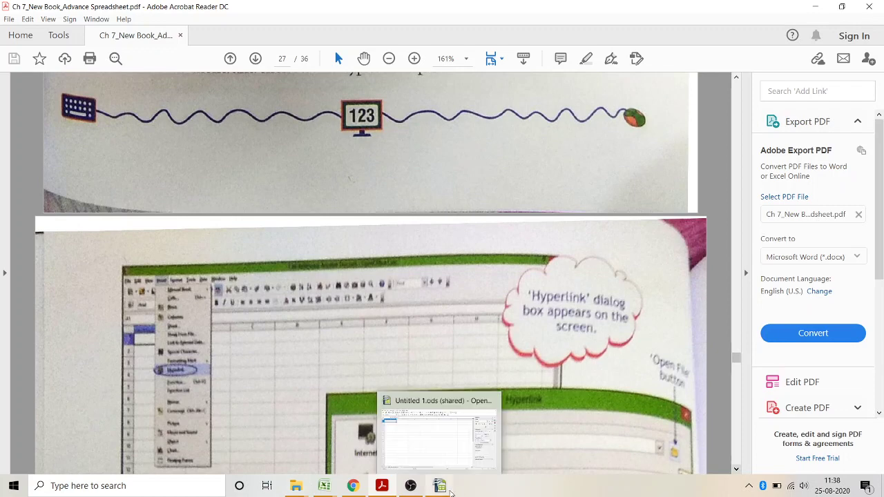
left_click(447, 451)
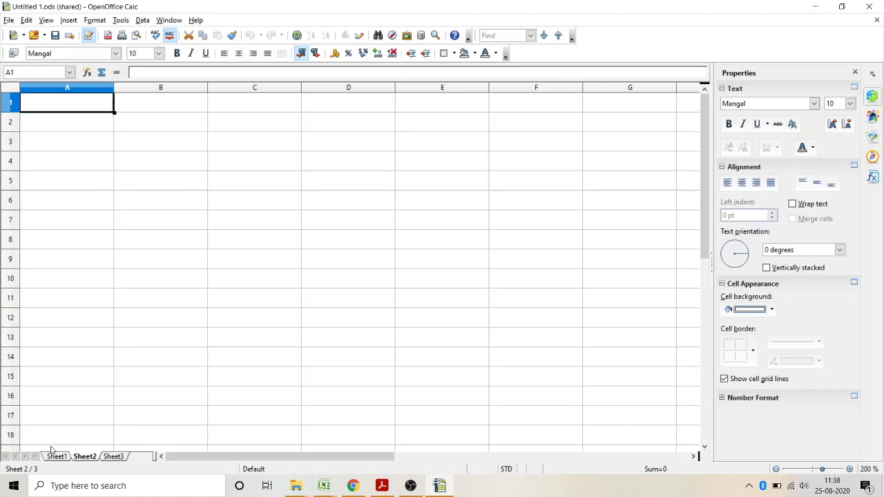
left_click(120, 189)
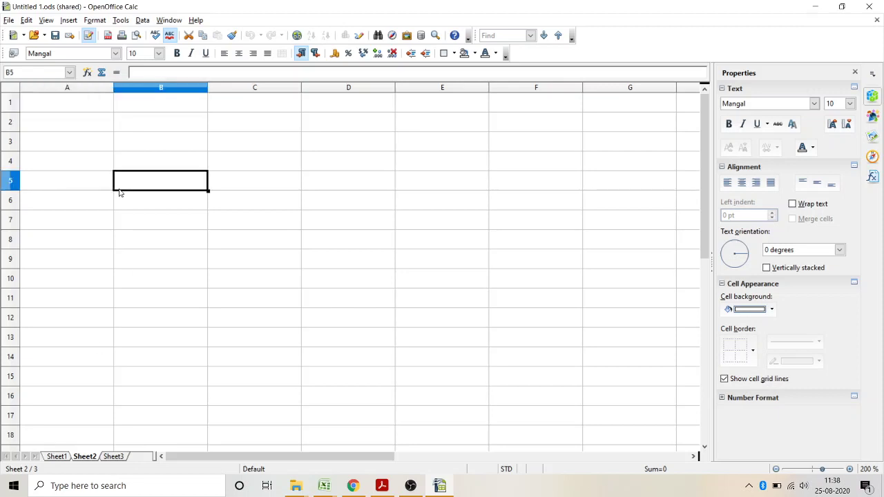
left_click(64, 124)
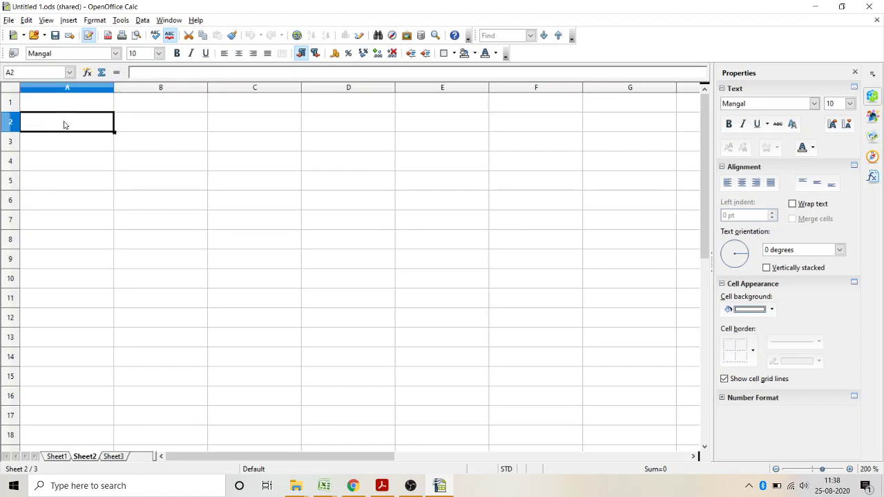
left_click(122, 20)
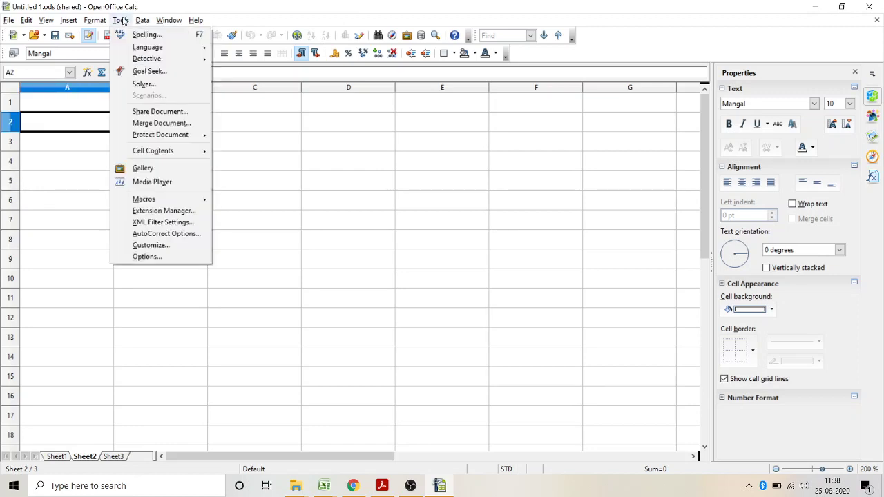
mouse_move(88, 22)
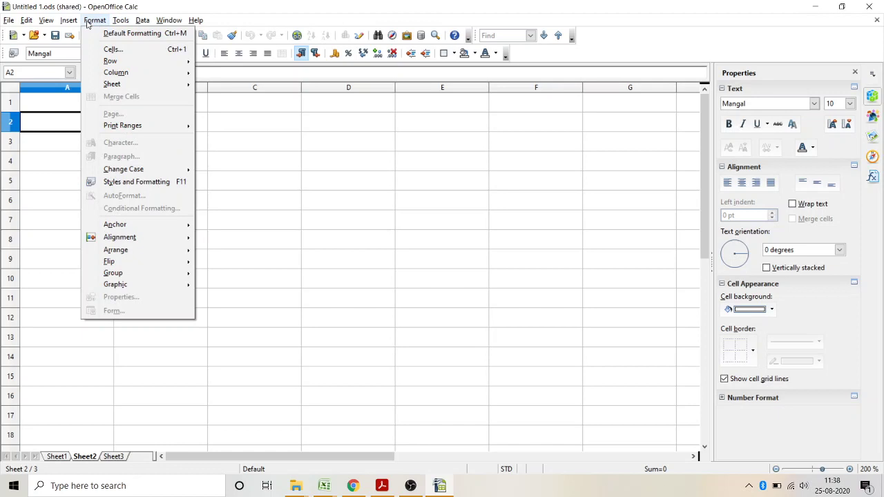
mouse_move(138, 27)
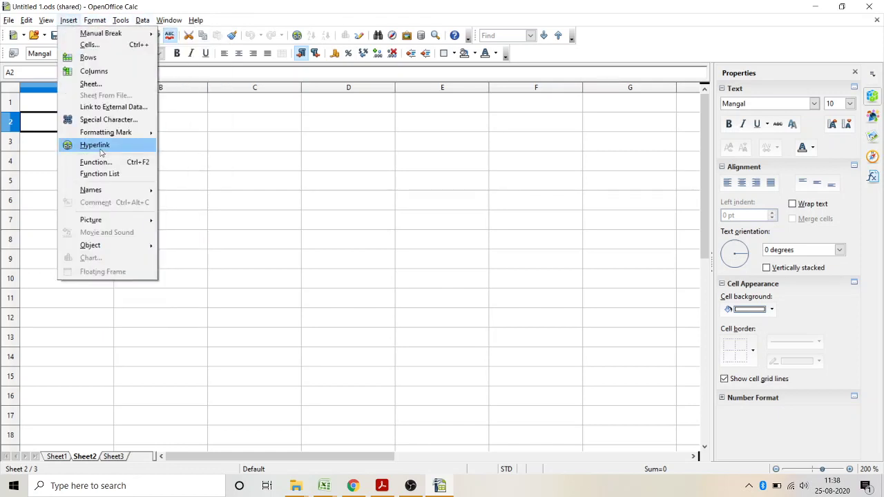
left_click(99, 149)
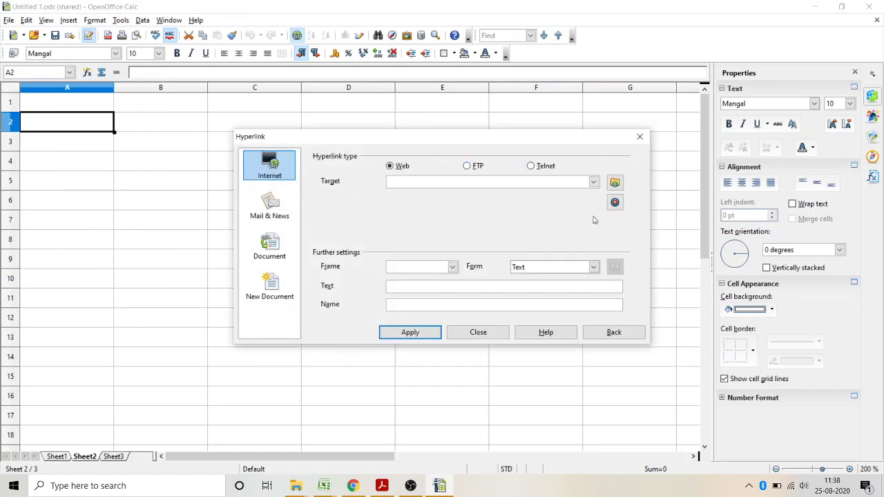
left_click(270, 248)
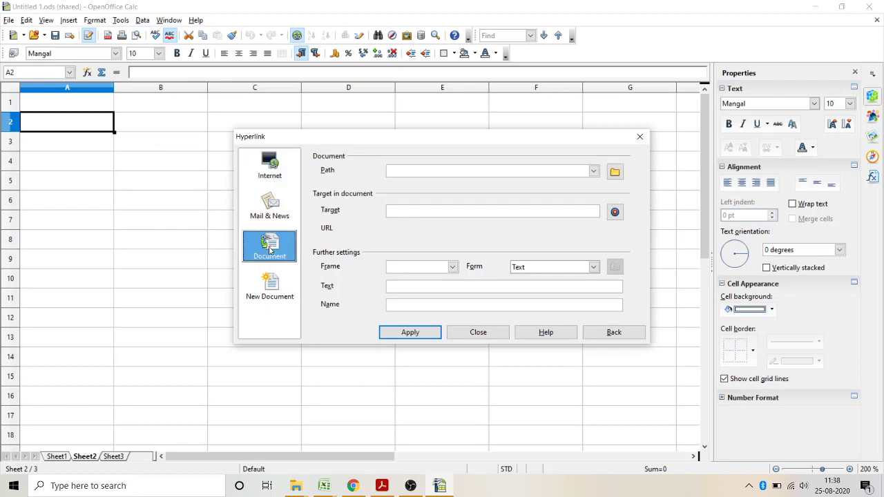
- Choose Demo Class IX.ods on the Desktop as the linked document and set the link text to Demo Class IX
left_click(615, 172)
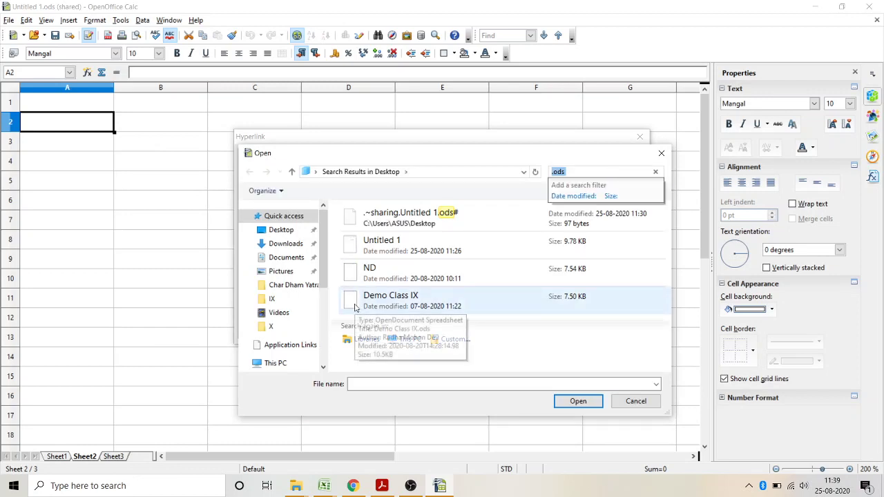
left_click(264, 234)
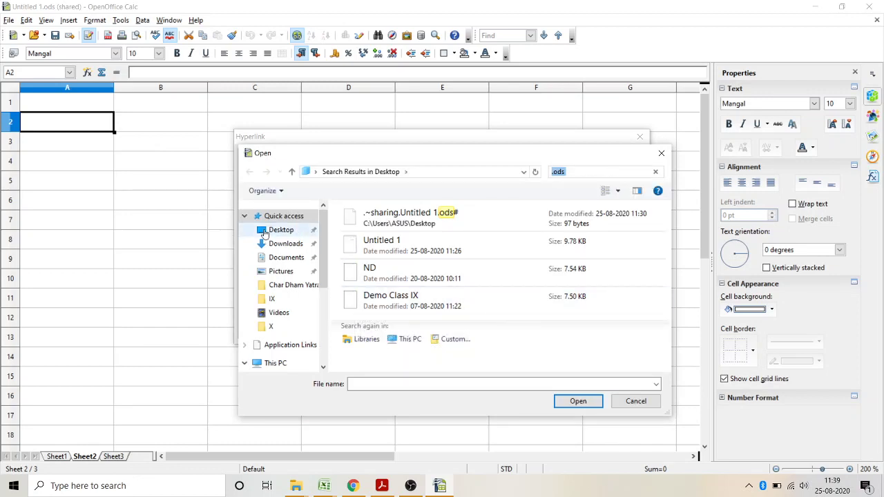
left_click(404, 314)
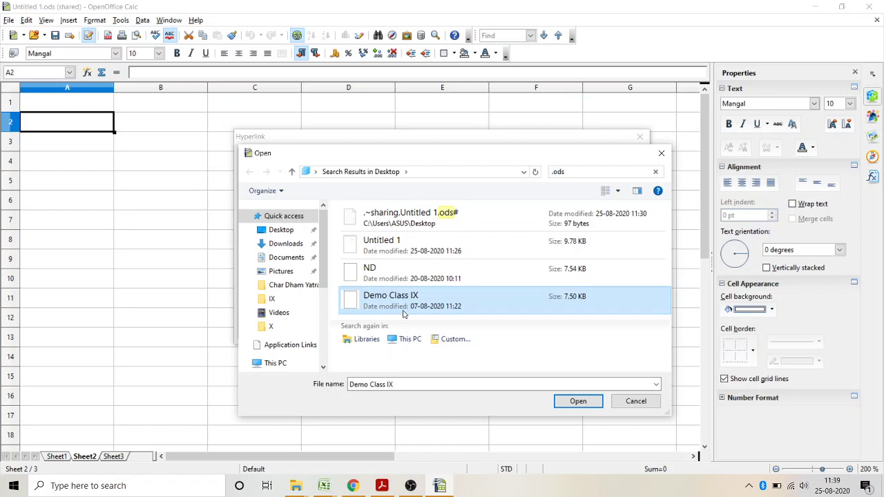
left_click(578, 406)
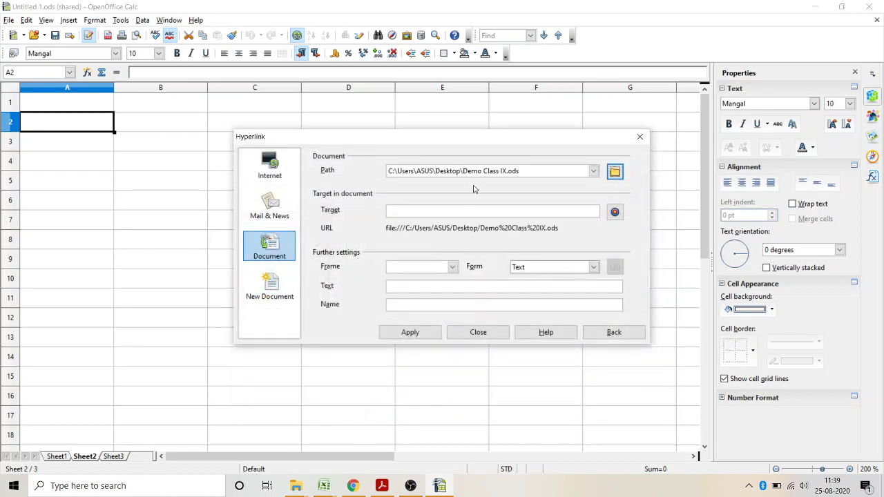
left_click(400, 287)
left_click(400, 286)
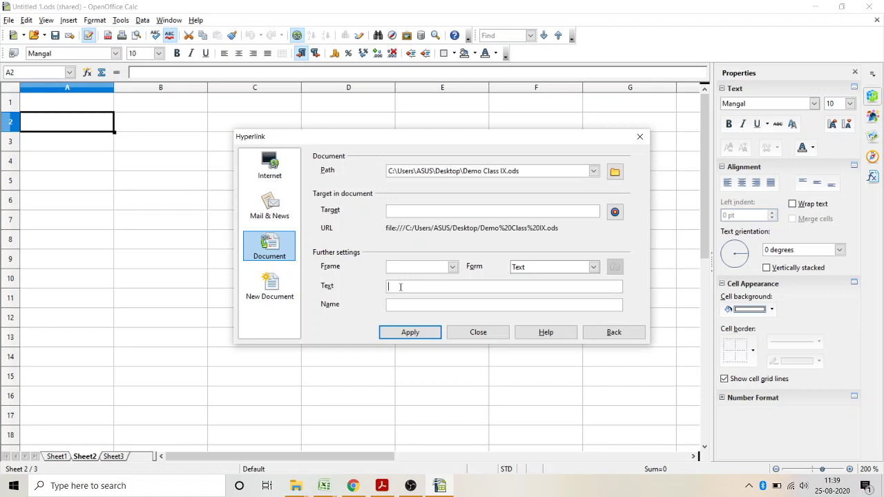
type("Demo Class IX")
- Set the link's target within the document to the Overall sheet and close the target list
left_click(612, 218)
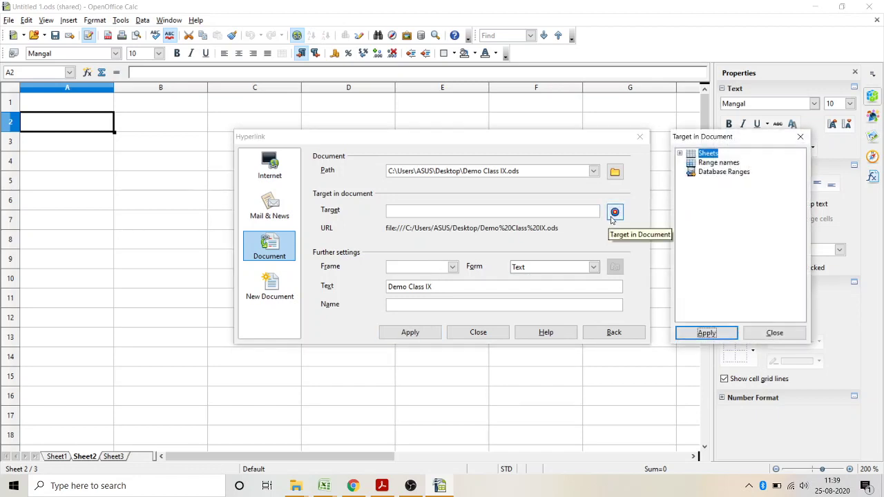
left_click(760, 335)
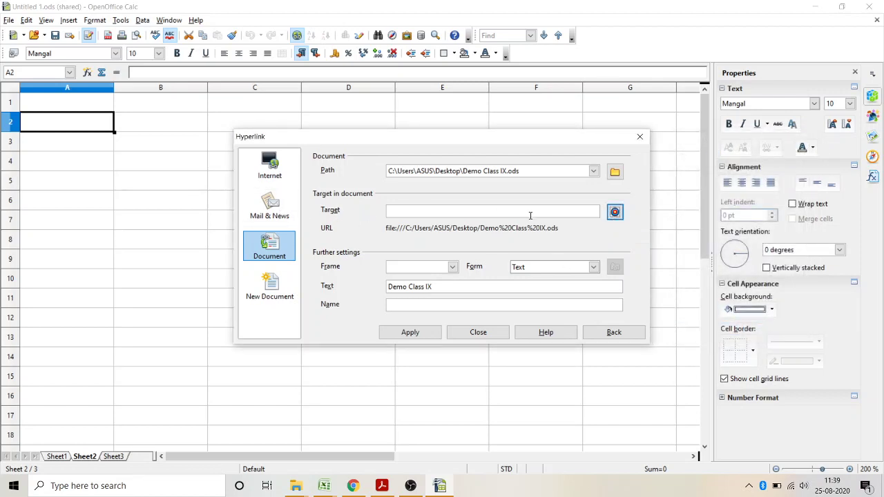
left_click(615, 213)
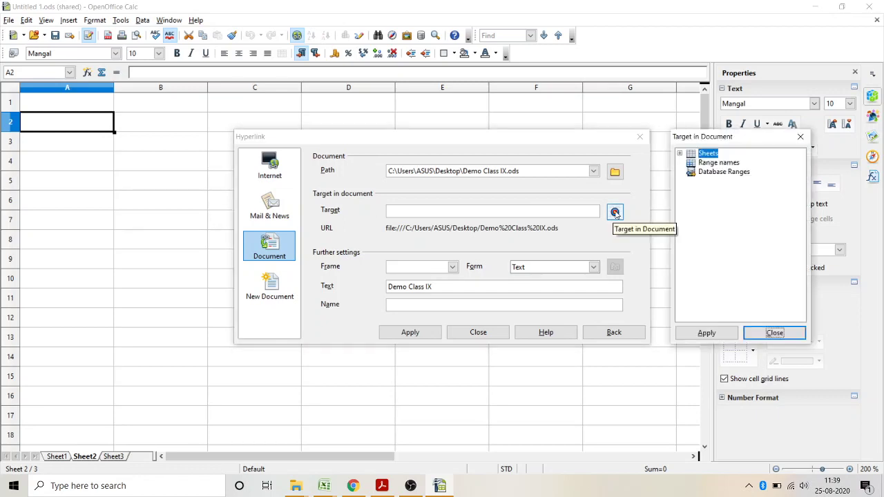
left_click(679, 157)
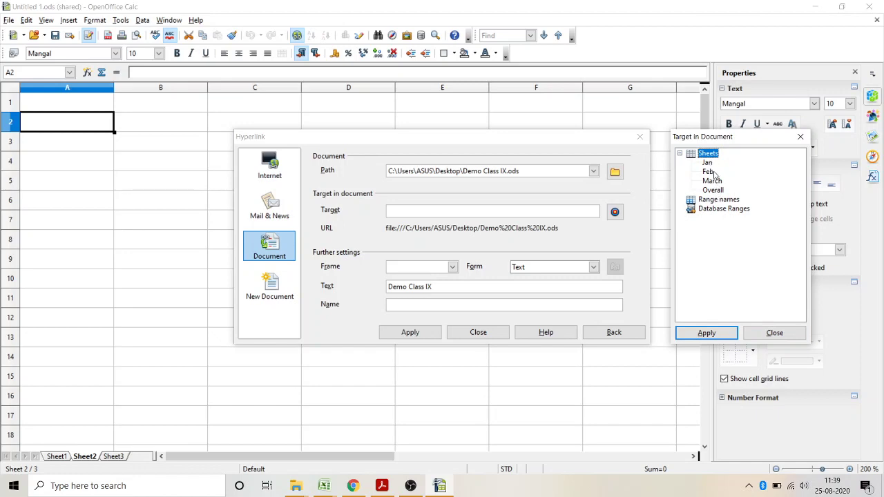
left_click(713, 191)
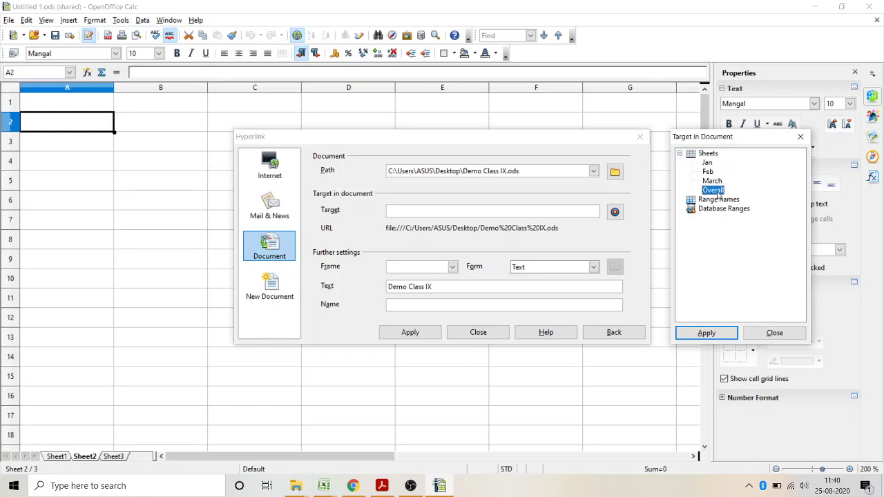
left_click(705, 333)
left_click(773, 333)
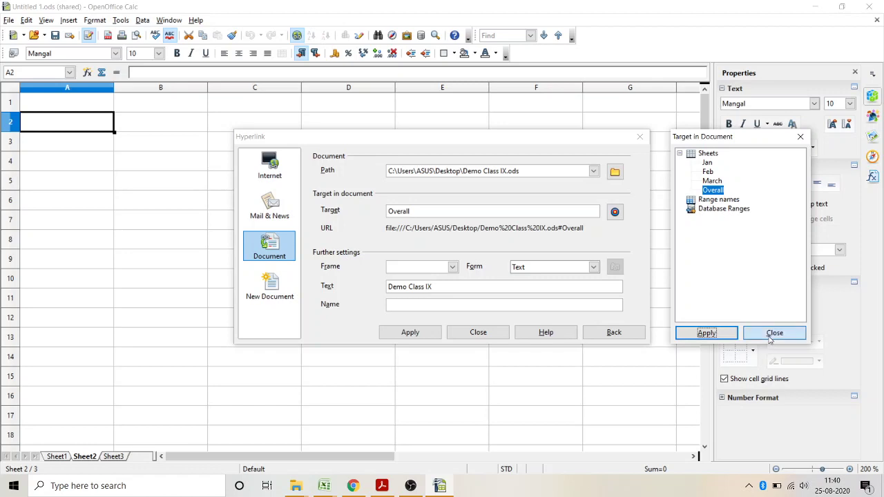
left_click(468, 283)
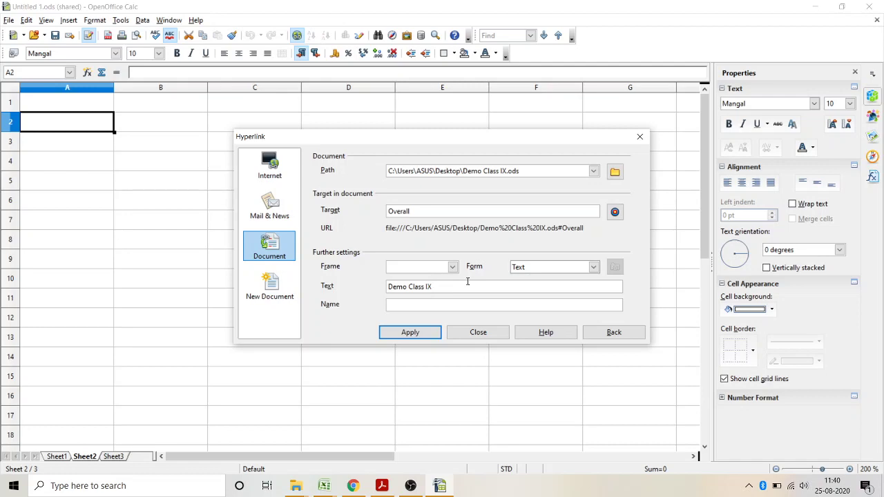
- Switch to the school website in Chrome, examine the navigation links, open Transport under About Us and select its page address
left_click(352, 486)
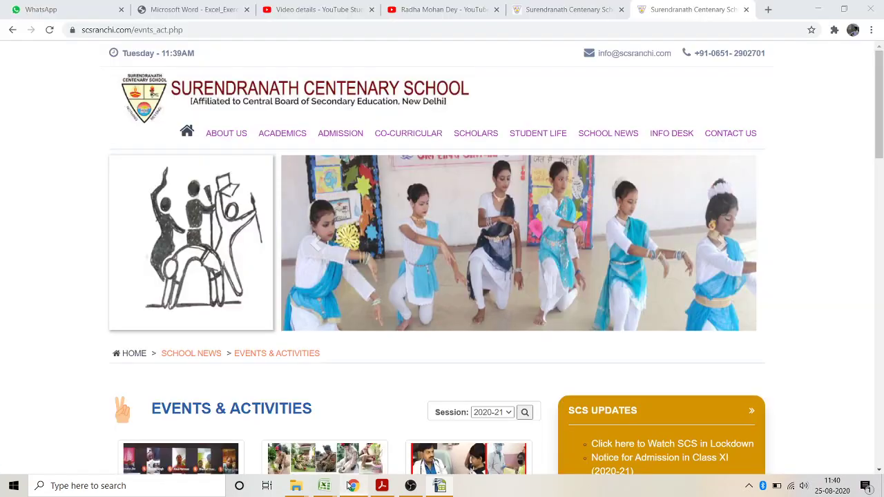
mouse_move(227, 142)
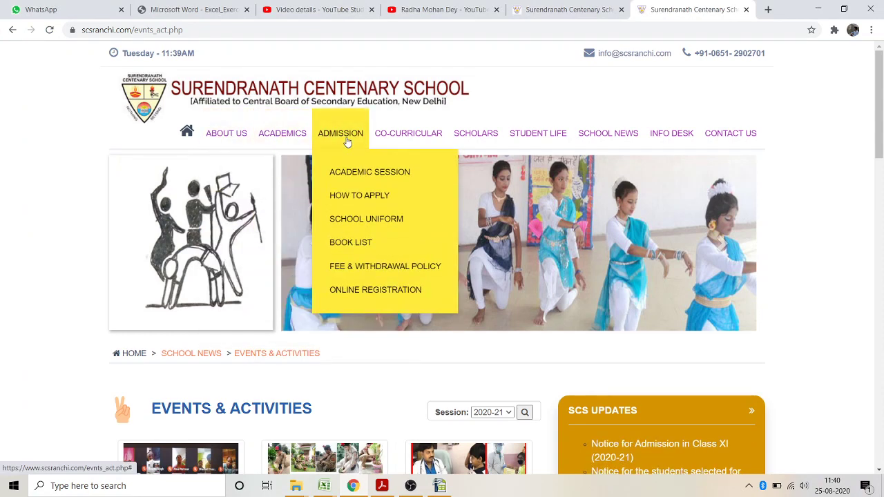
mouse_move(479, 133)
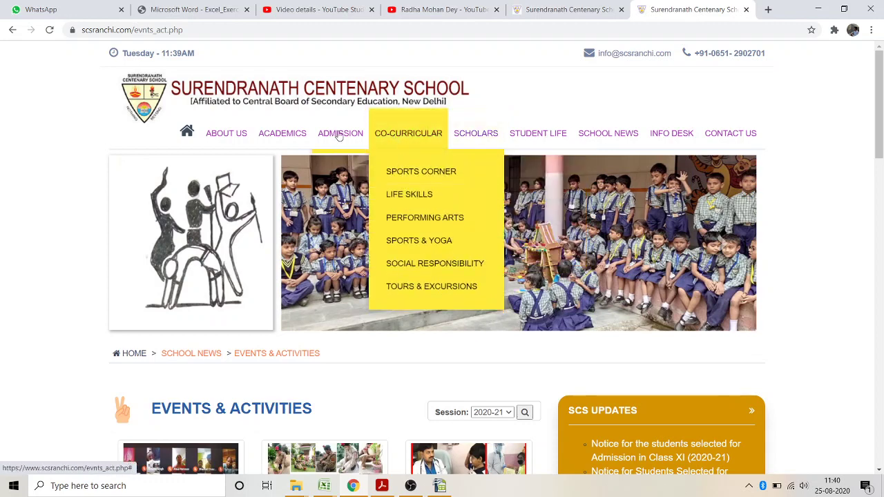
mouse_move(353, 164)
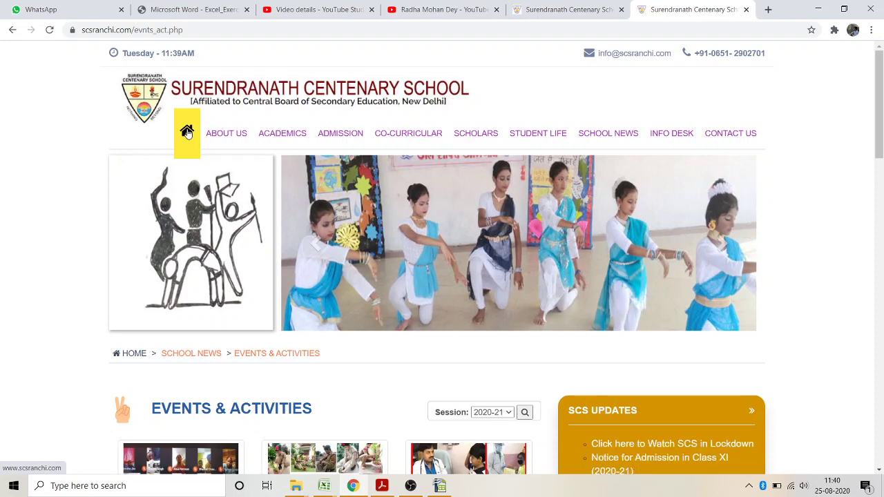
mouse_move(238, 144)
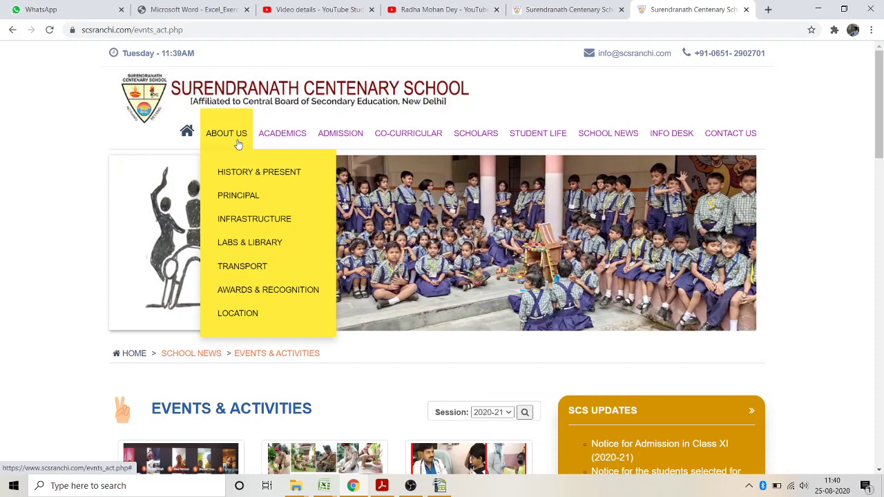
mouse_move(221, 157)
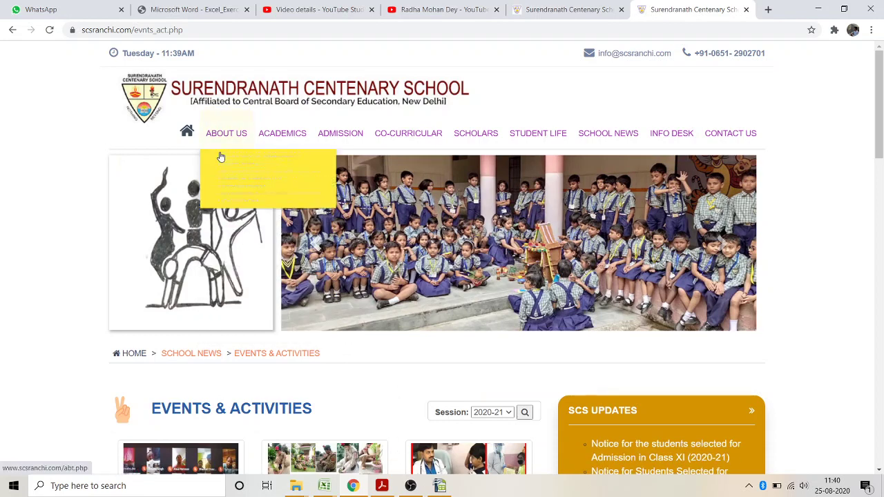
mouse_move(269, 189)
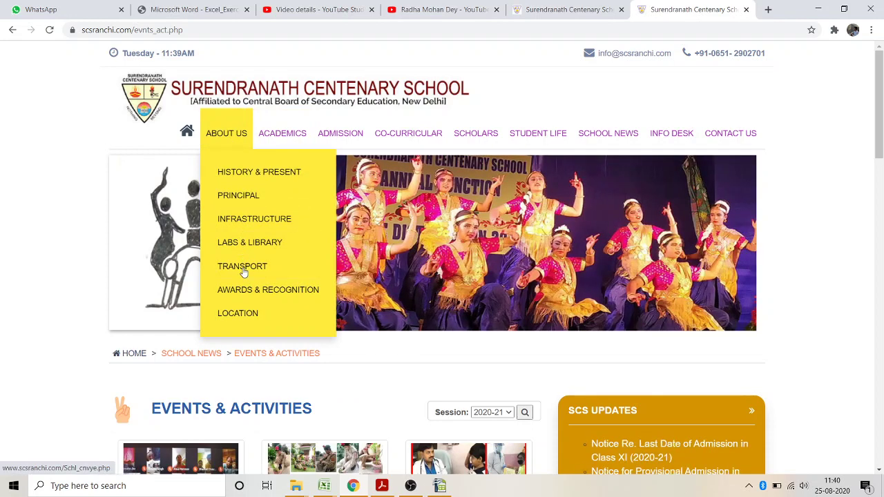
left_click(242, 270)
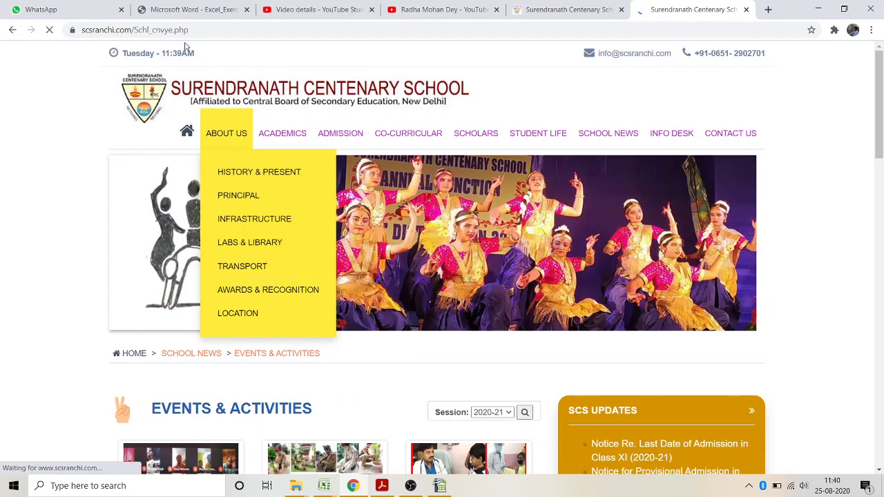
left_click(97, 31)
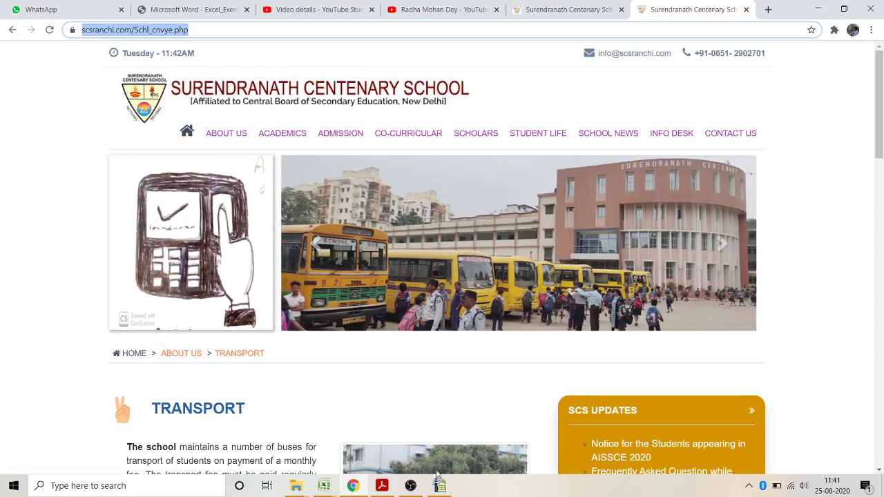
- Return to OpenOffice Calc, insert the configured document hyperlink into cell A2 and close the Hyperlink dialog
mouse_move(440, 485)
left_click(441, 444)
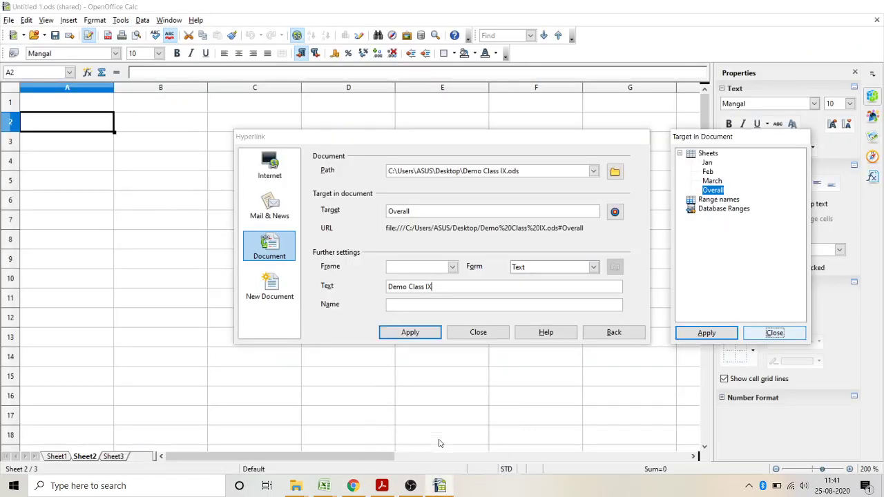
left_click(409, 332)
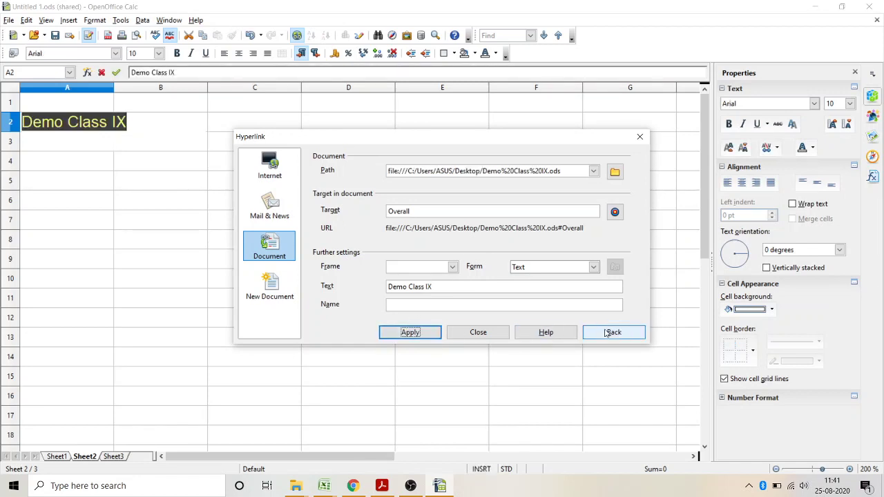
left_click(639, 137)
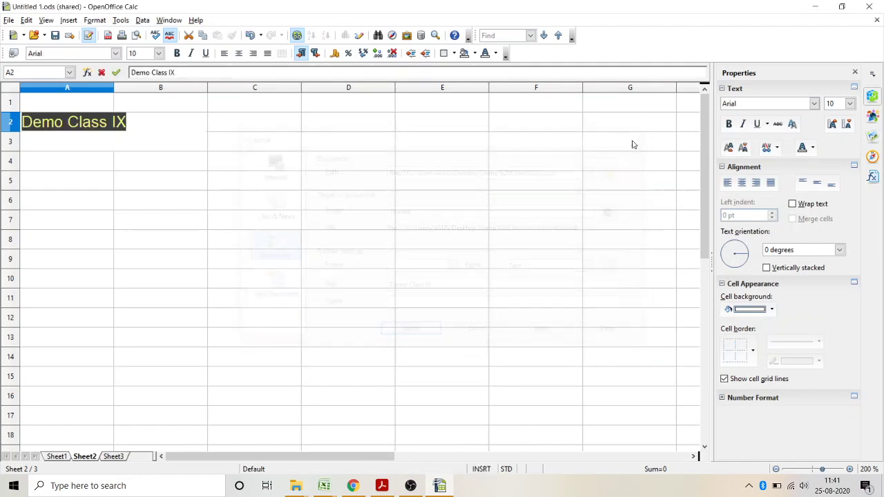
- Leave cell A2, follow its Demo Class IX link to view the Overall sheet, and minimize the opened document
left_click(358, 211)
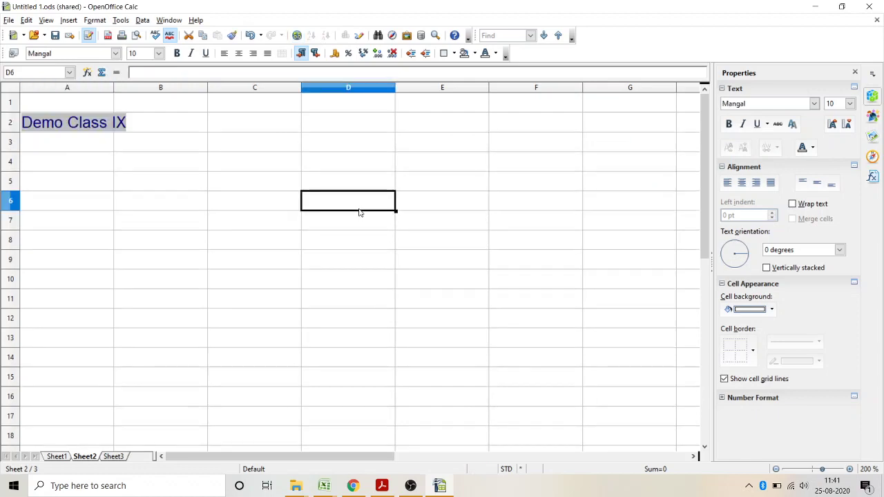
left_click(80, 127)
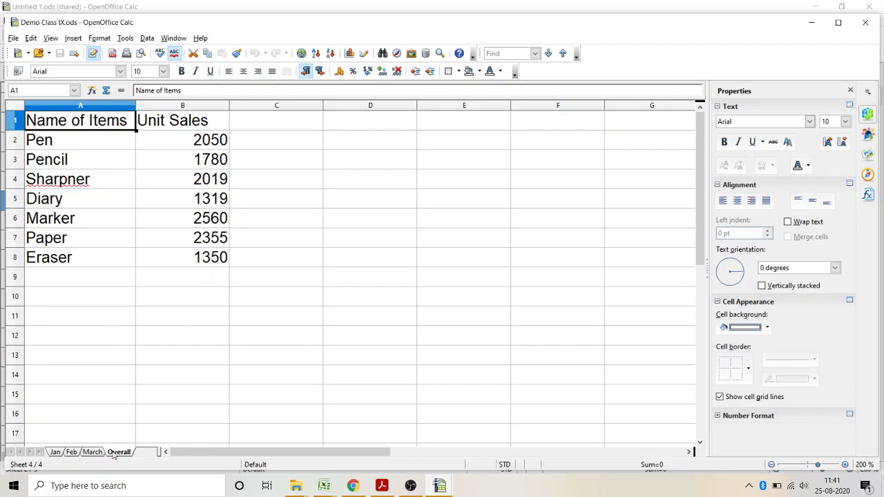
left_click(814, 26)
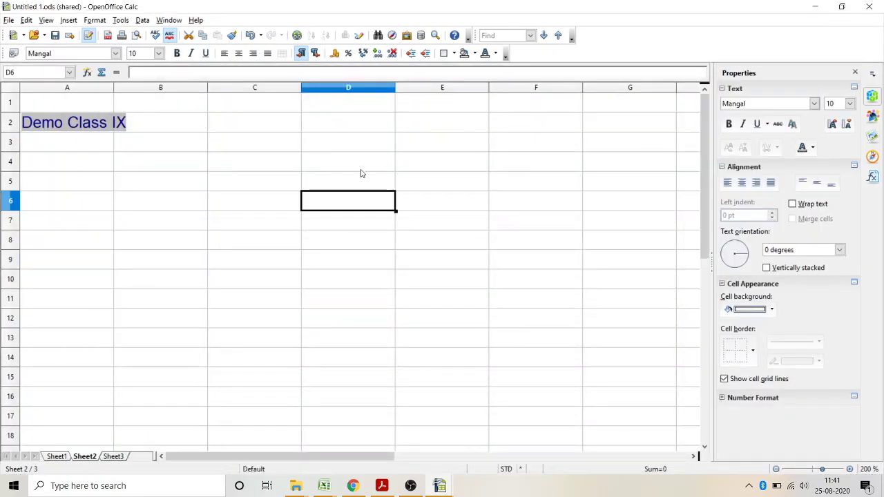
left_click(155, 167)
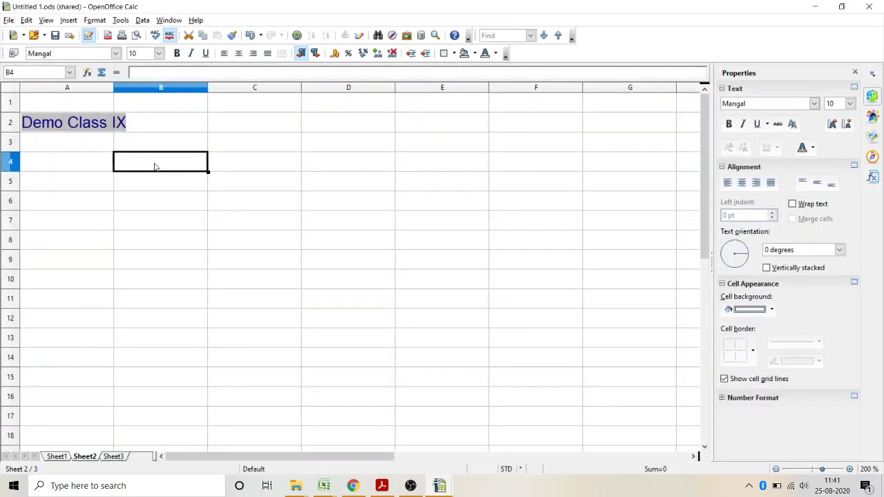
left_click(69, 20)
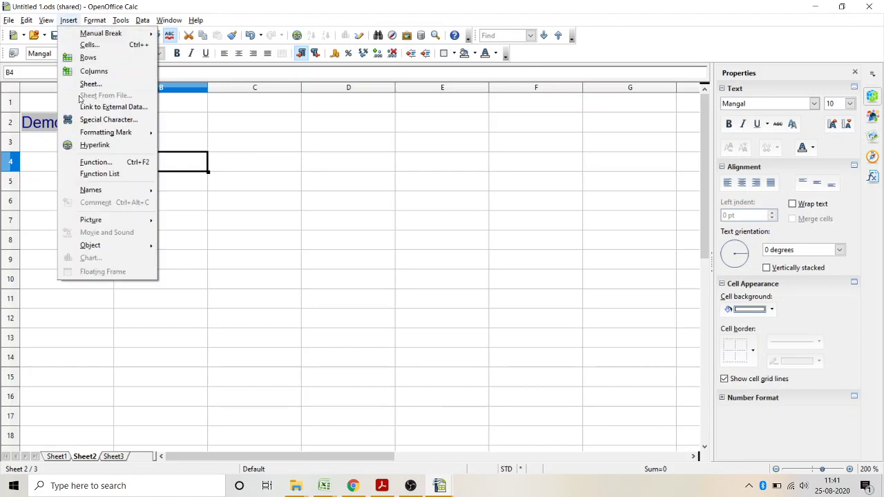
left_click(86, 145)
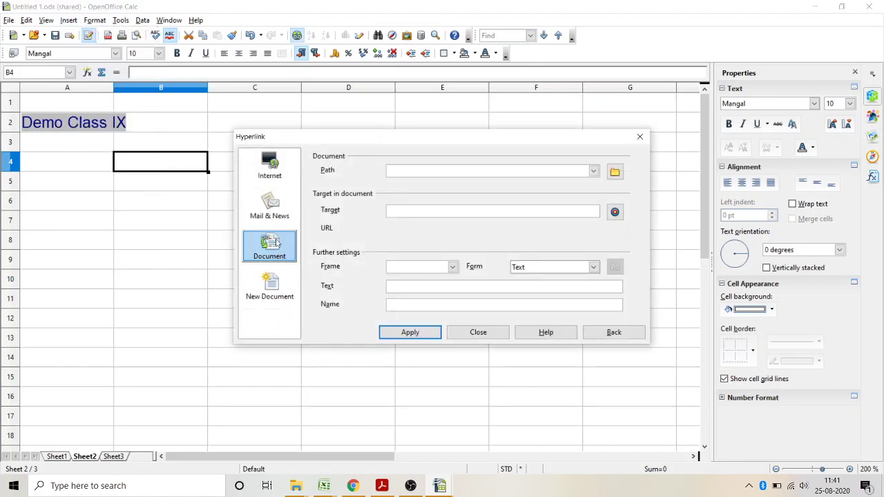
left_click(270, 165)
left_click(427, 184)
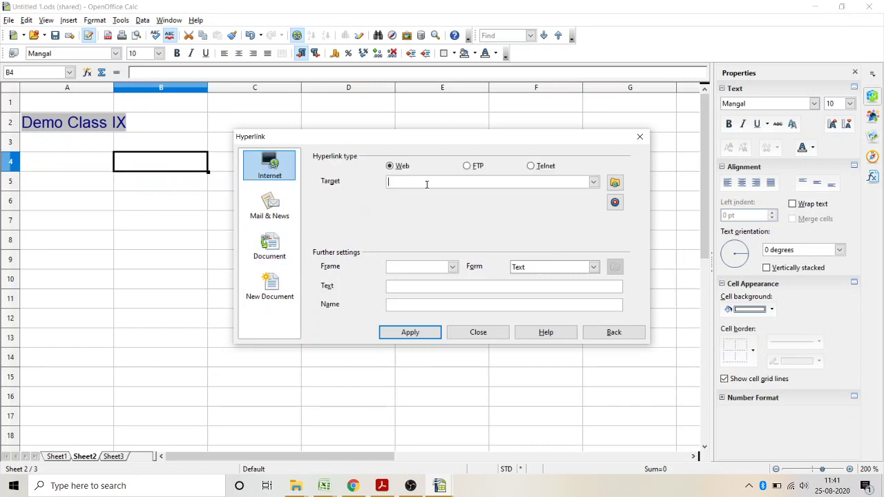
type("www")
type(".scsranchi")
key("BackSpace")
key("BackSpace")
key("BackSpace")
key("BackSpace")
key("BackSpace")
key("BackSpace")
key("BackSpace")
key("BackSpace")
key("BackSpace")
type("cbse.nic.in")
- Set the link text to CBSE, insert the web hyperlink into cell B4 and close the dialog
left_click(425, 285)
type("CBSE")
left_click(420, 333)
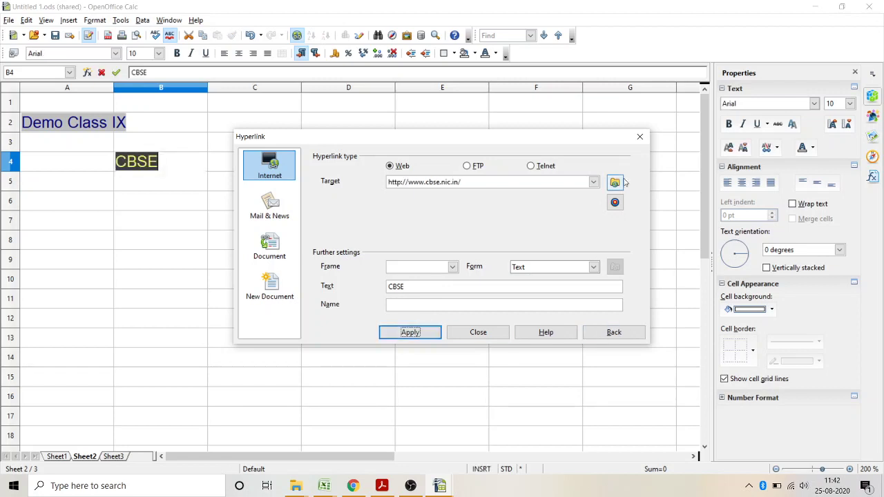
left_click(478, 332)
- Leave cell B4 and follow its CBSE link to open the website in the browser
left_click(212, 312)
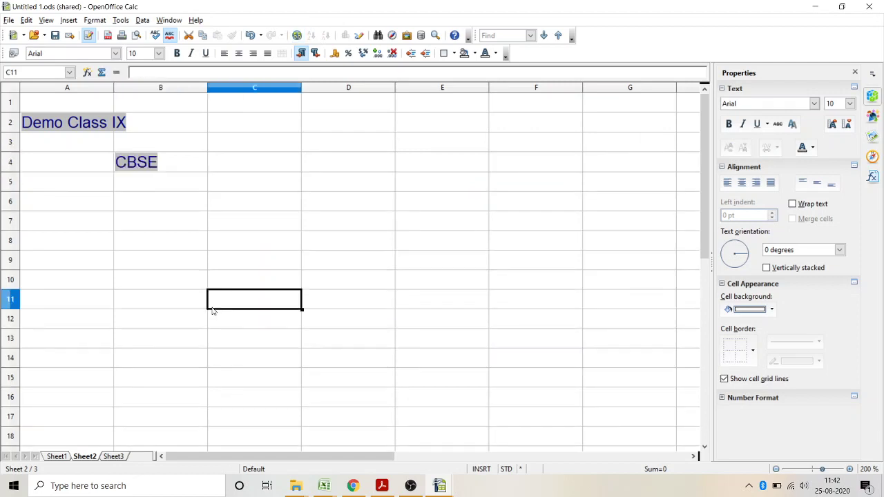
left_click(163, 207)
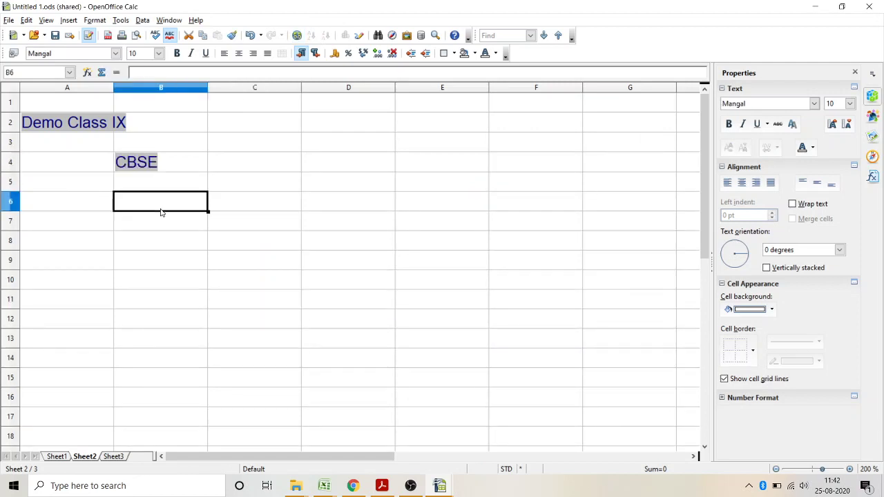
left_click(146, 168)
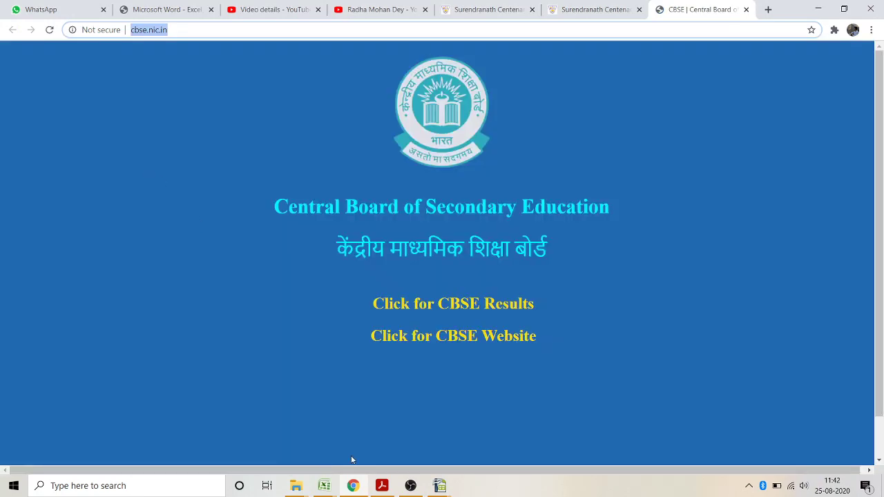
- Switch to the AISSE Marks 2020 workbook in Excel and view its Actual and Merit Sorted sheets
left_click(324, 487)
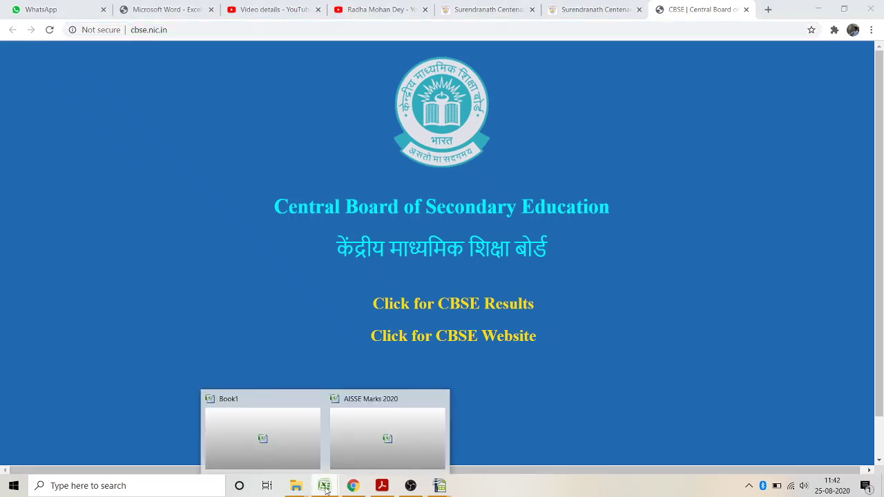
left_click(301, 426)
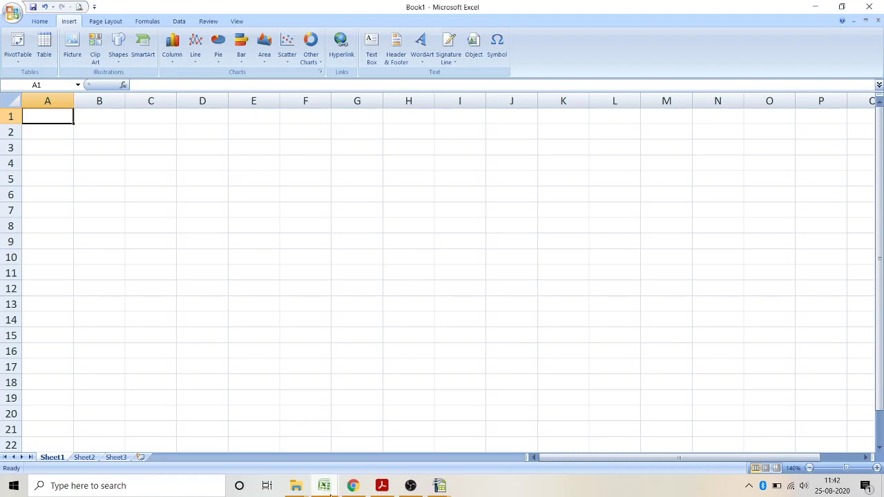
mouse_move(324, 486)
left_click(374, 440)
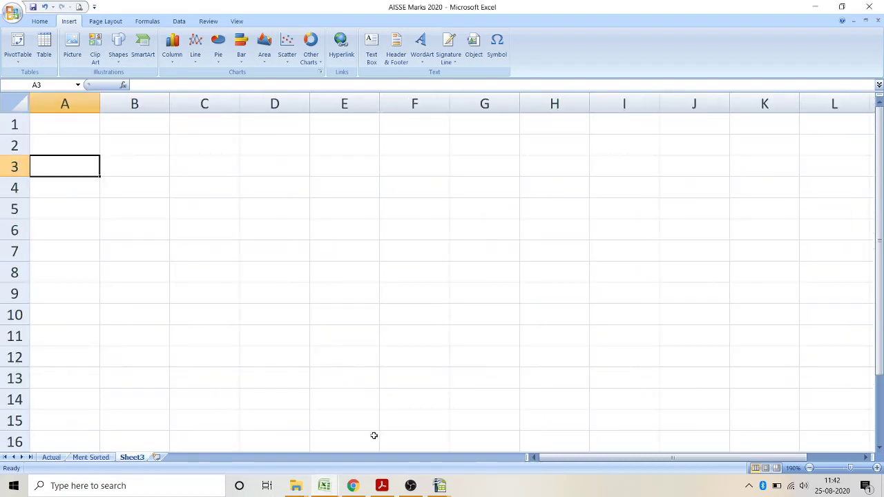
left_click(52, 459)
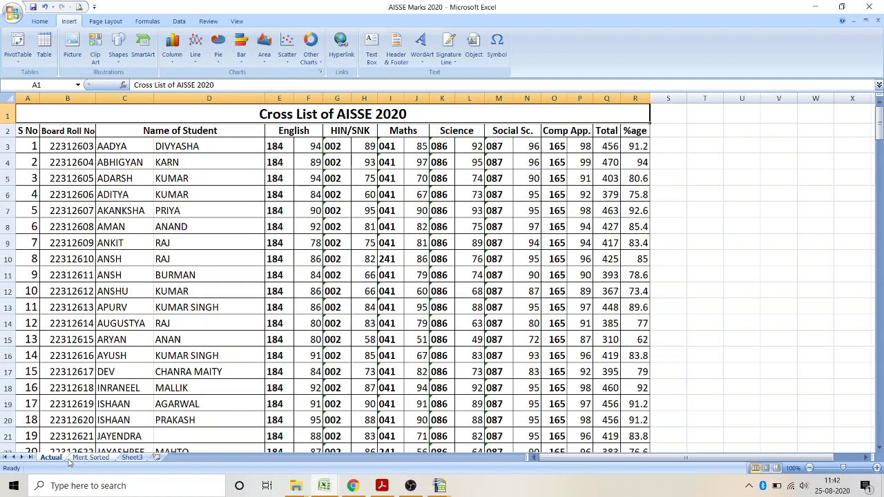
left_click(90, 457)
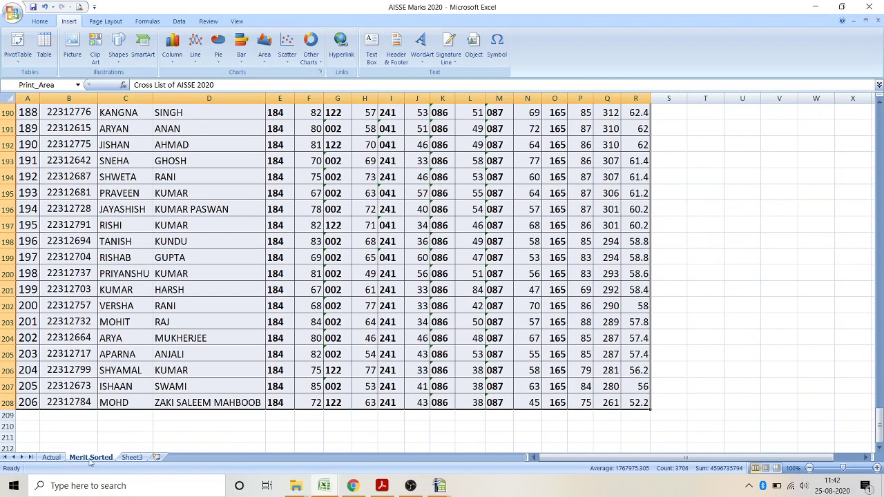
- On Sheet3, enter Actual in cell A3 and Merit in cell A4
left_click(132, 458)
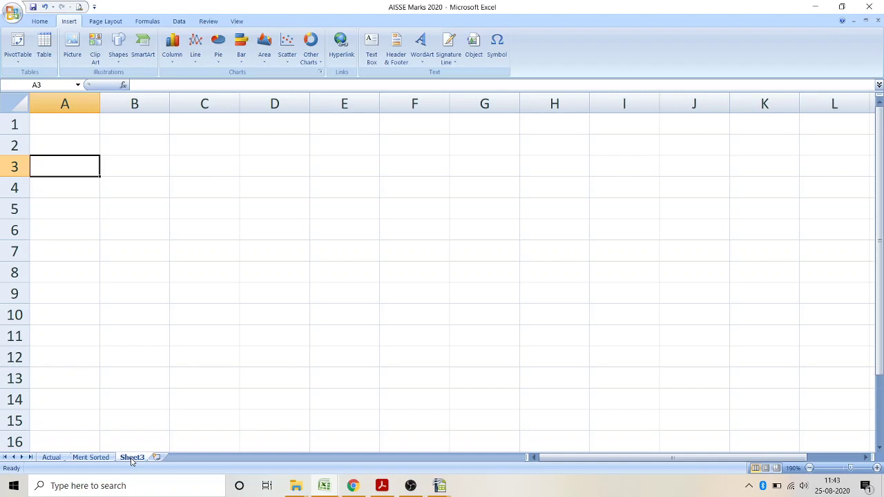
type("Actual")
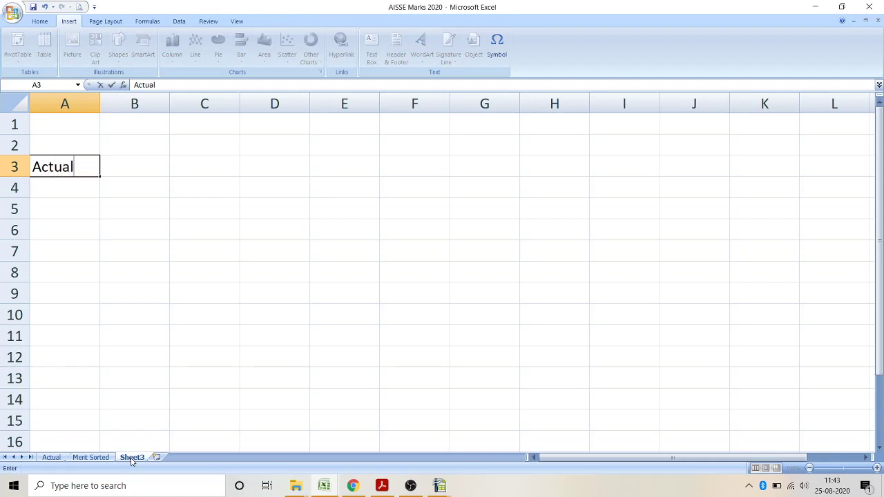
key("Return")
type("Mer")
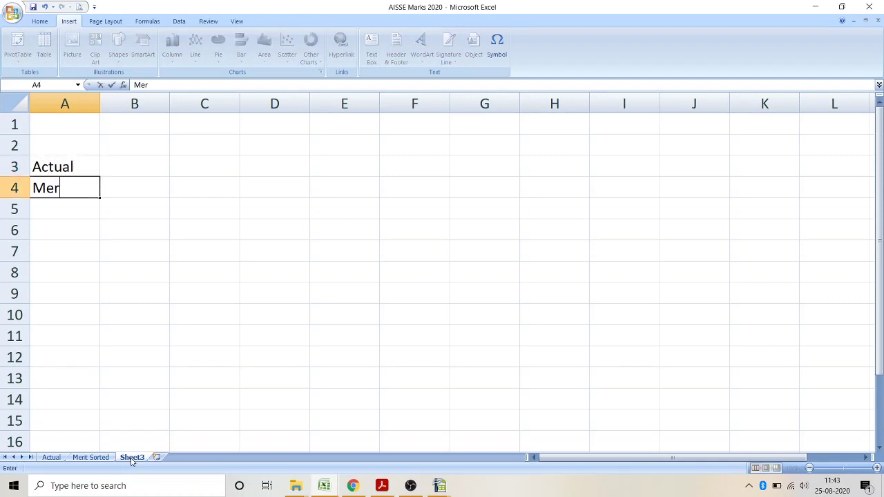
type("it")
key("Return")
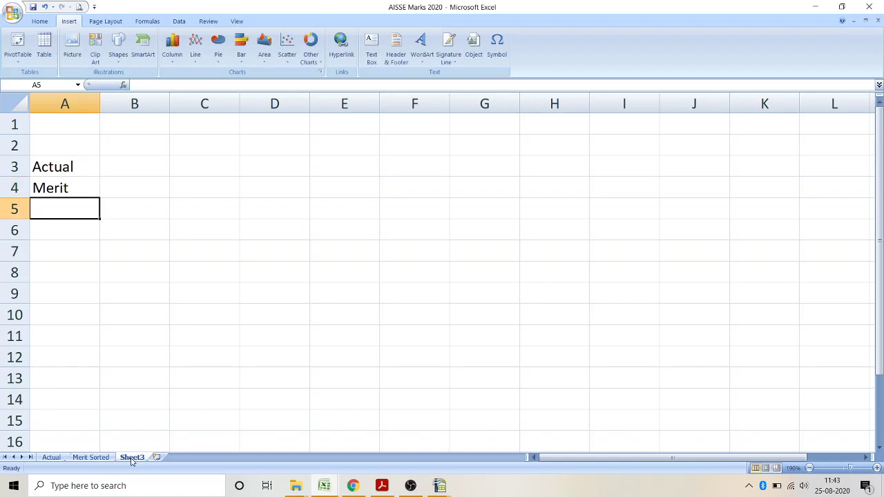
- Start a hyperlink on cell A3 and look through the existing-file, place-in-this-document and new-document link types
left_click(70, 167)
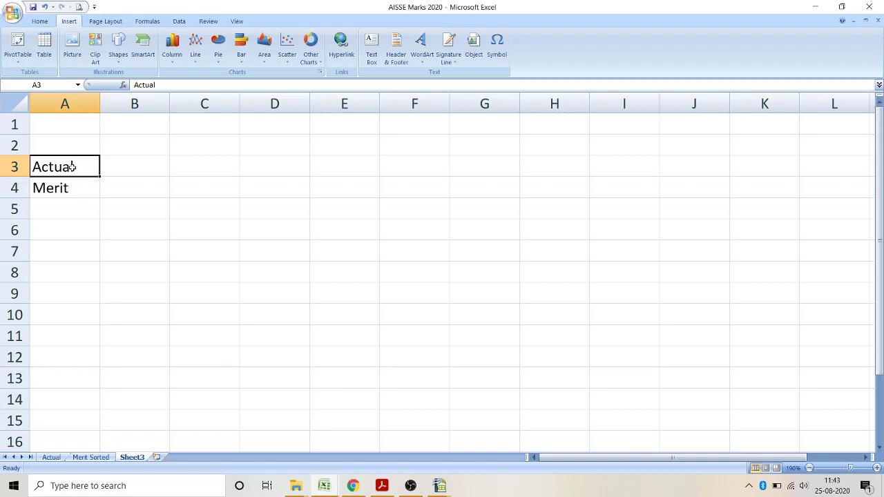
right_click(72, 167)
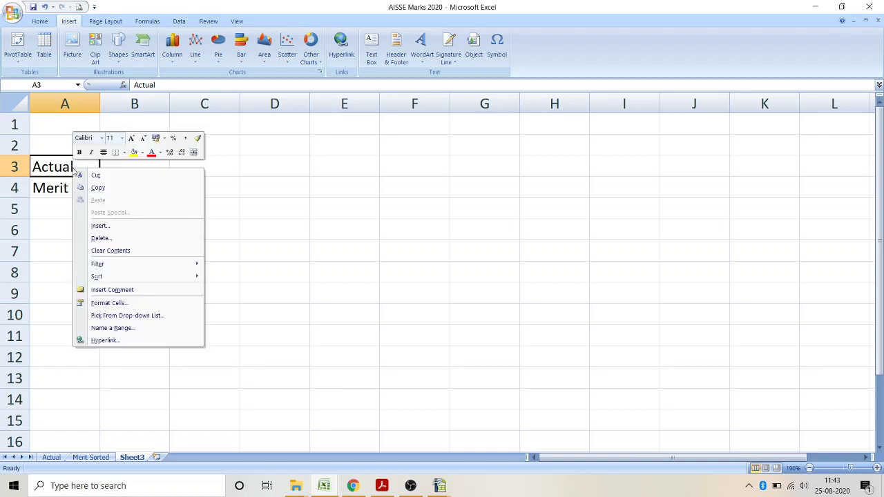
left_click(102, 341)
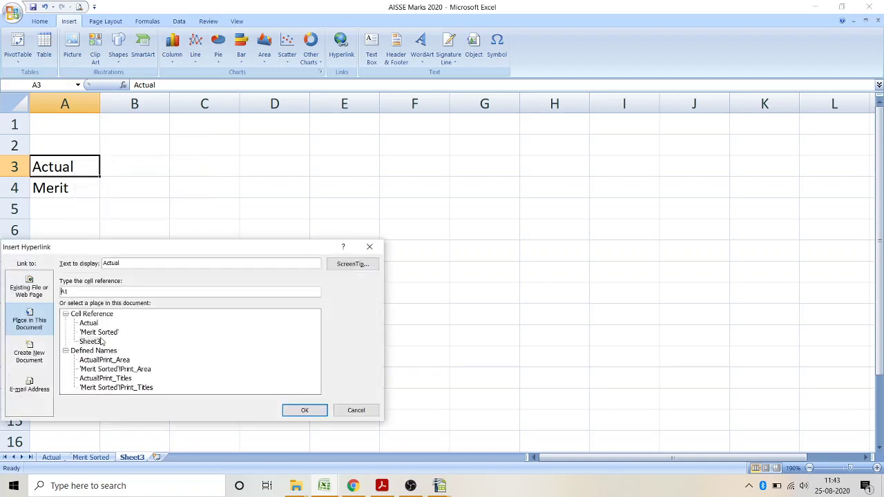
left_click(34, 290)
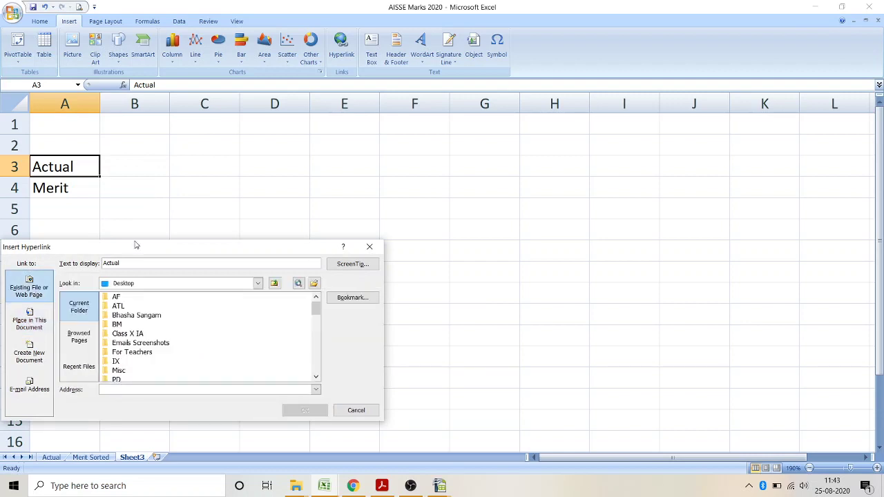
left_click_drag(135, 255, 485, 167)
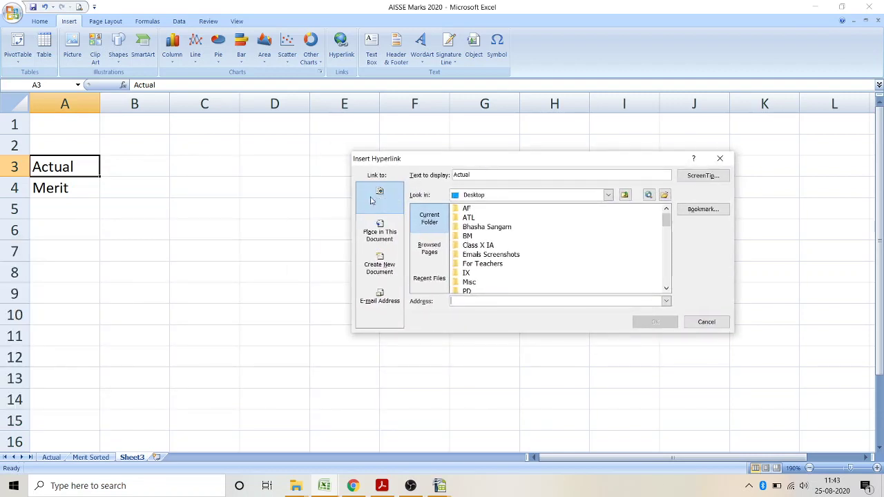
left_click(382, 233)
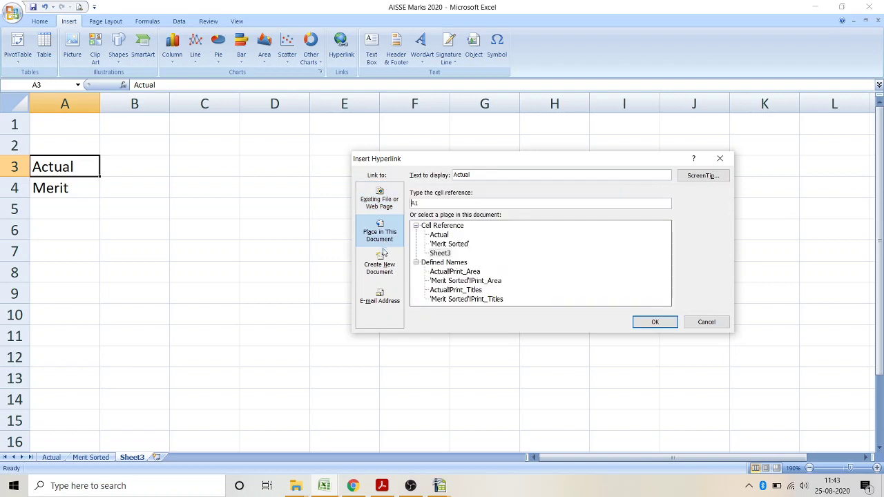
left_click(383, 266)
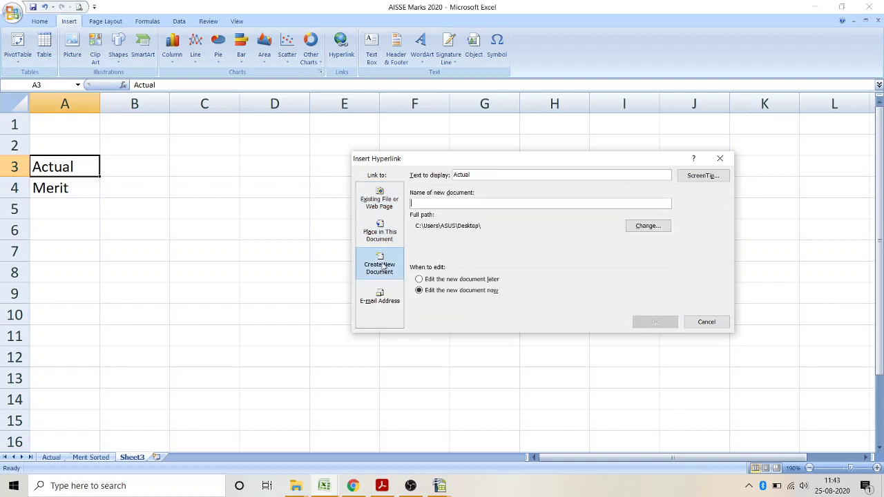
- Link cell A3 to the Actual sheet as a place in this document and insert the hyperlink
left_click(383, 242)
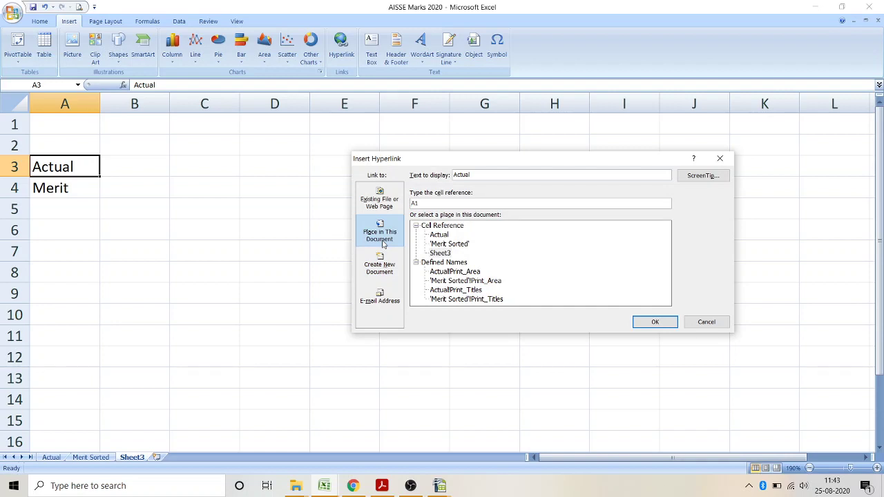
left_click(440, 237)
left_click(655, 322)
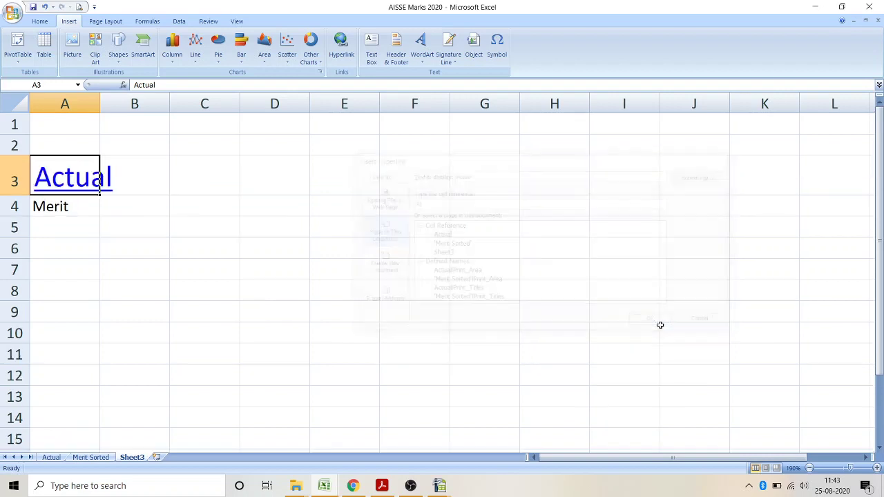
- Insert a hyperlink on the Merit text in cell A4 that targets the Merit Sorted sheet in this document
left_click(50, 206)
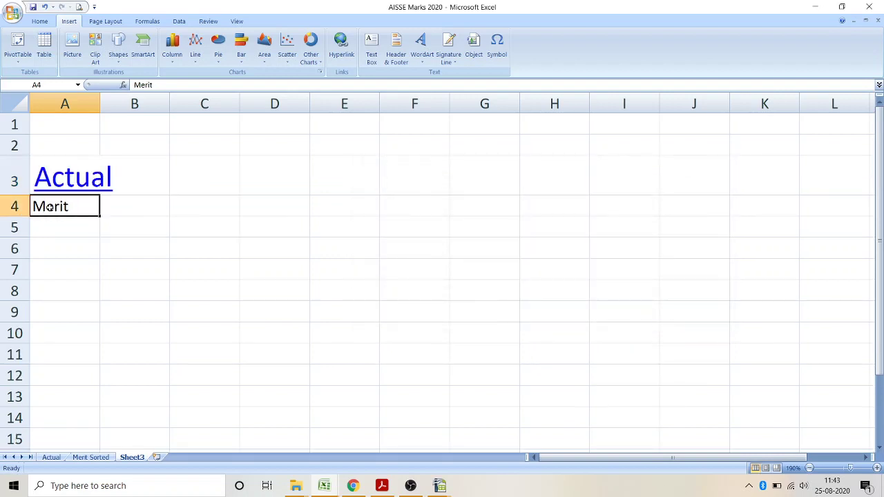
right_click(50, 206)
left_click(83, 380)
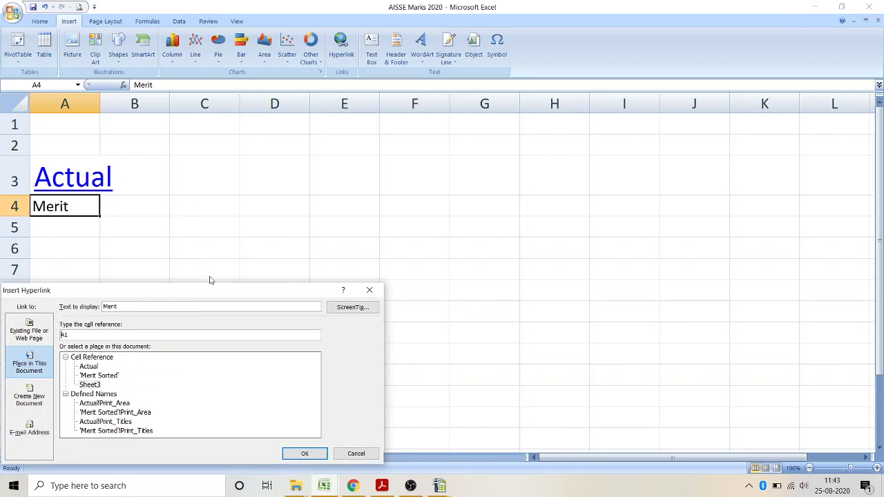
left_click_drag(189, 293, 454, 166)
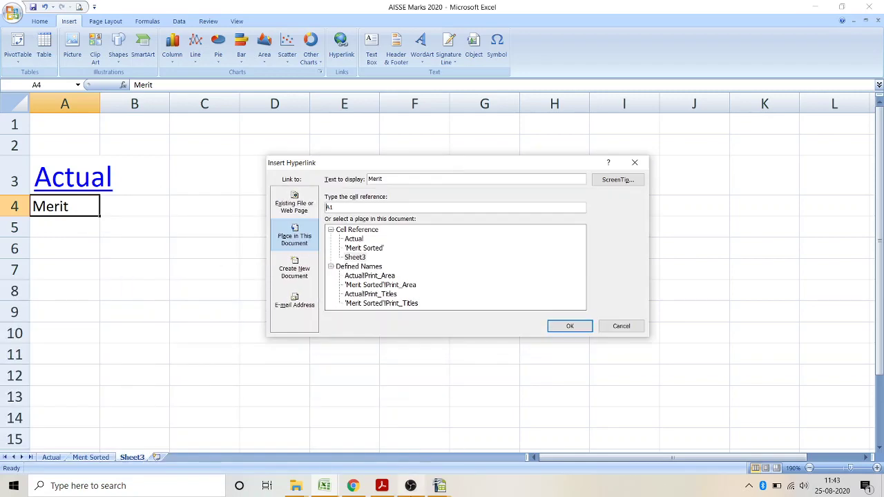
left_click(413, 486)
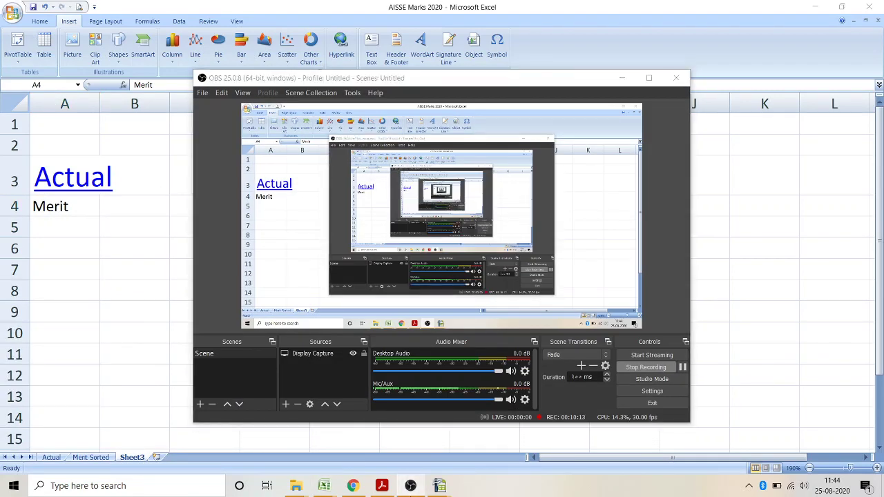
left_click(410, 486)
left_click(360, 249)
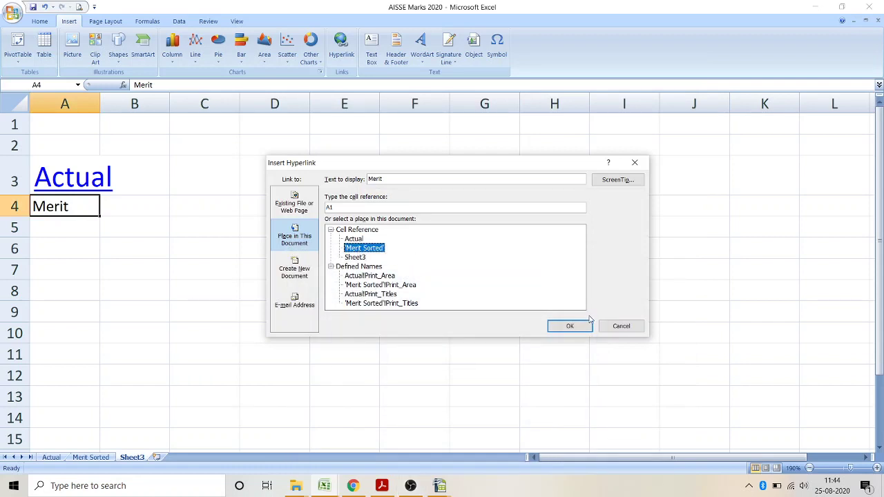
left_click(572, 327)
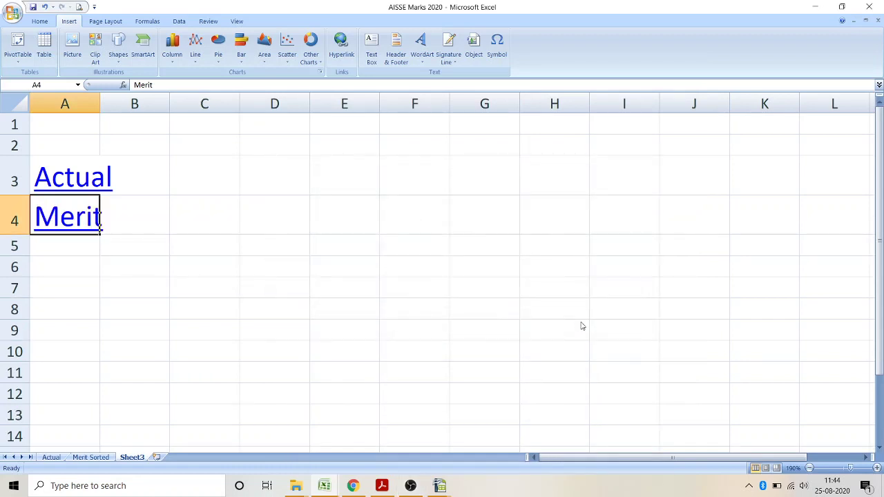
- Test the Actual and Merit links by following each one and returning to Sheet3
left_click(273, 297)
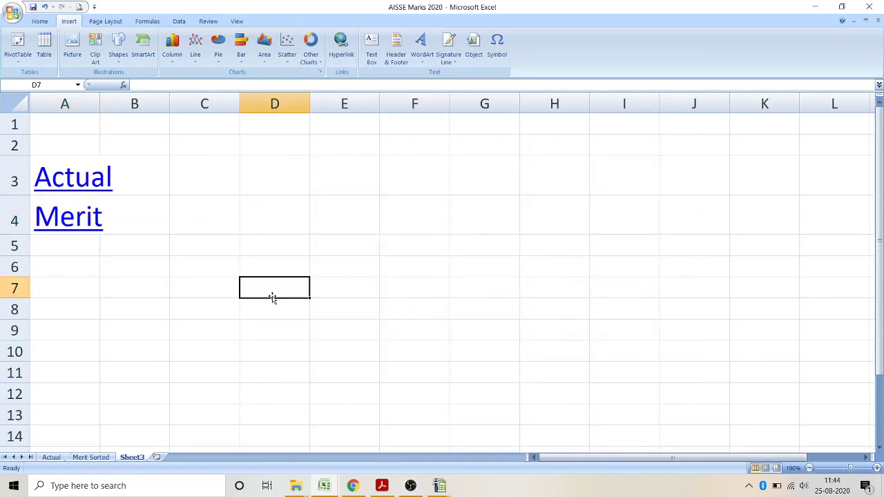
left_click(74, 188)
left_click(75, 188)
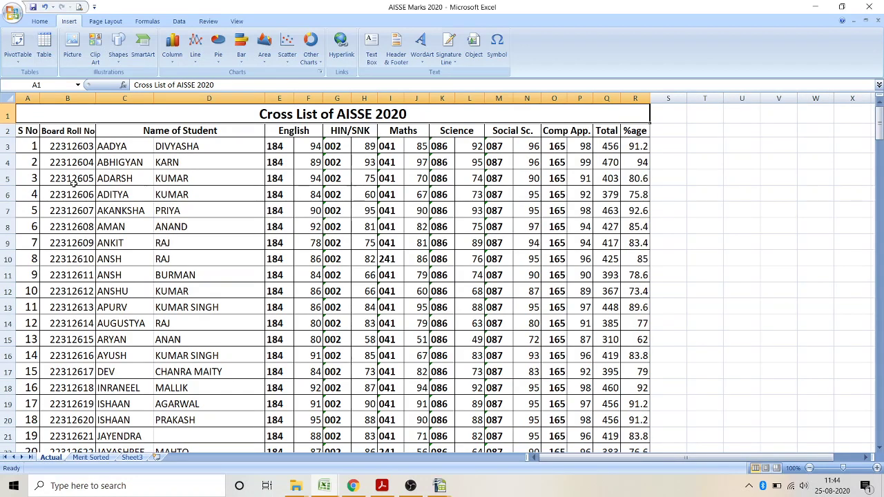
left_click(135, 459)
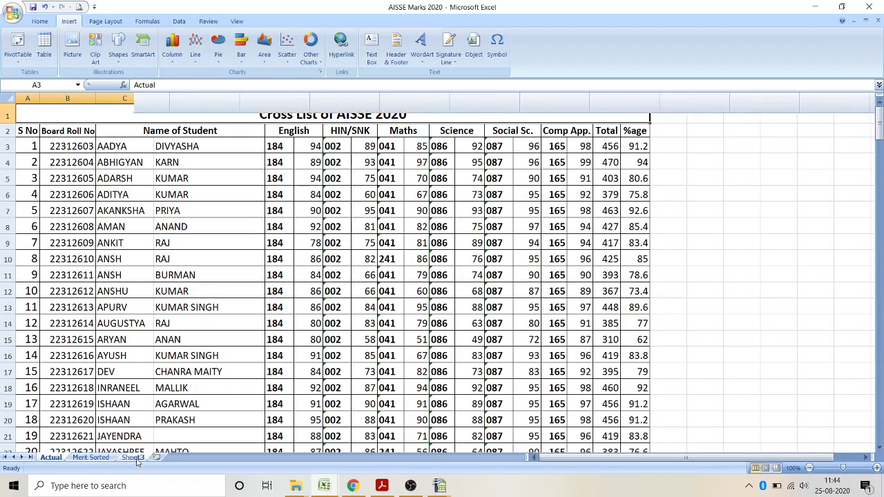
left_click(74, 219)
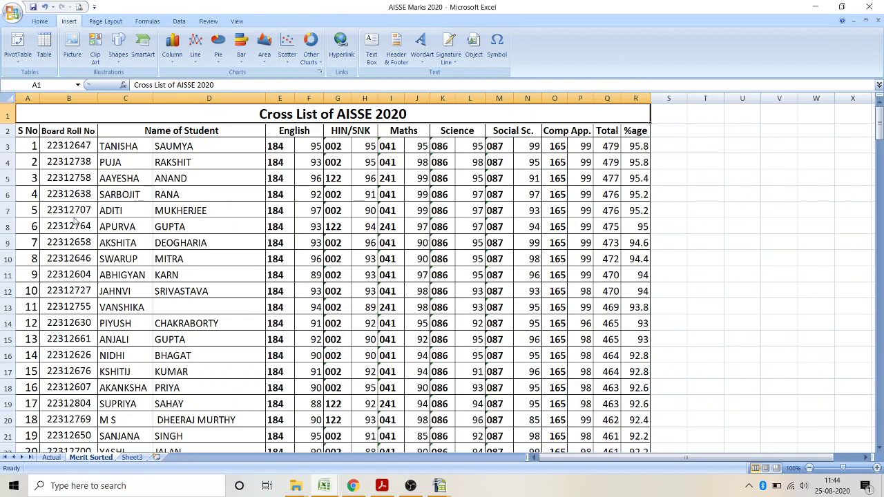
left_click(130, 458)
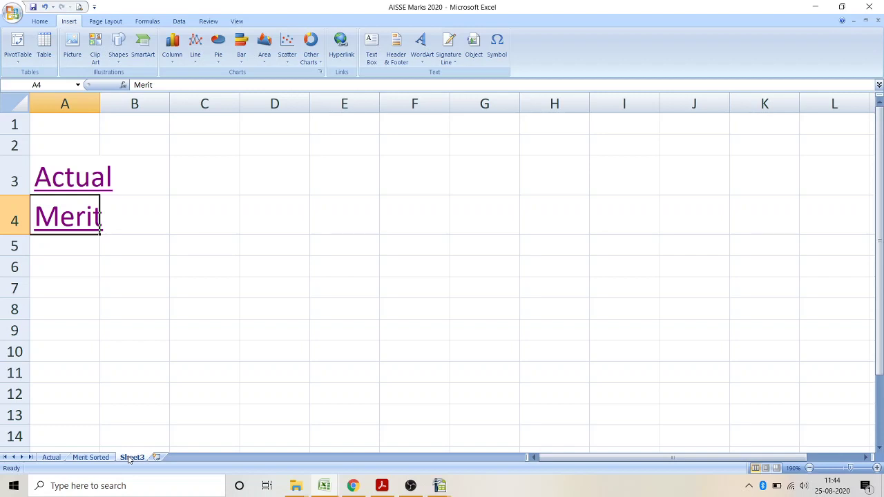
- Start a hyperlink to an existing file in cell D4 of Sheet3 and look through the files in the Desktop folder
left_click(289, 226)
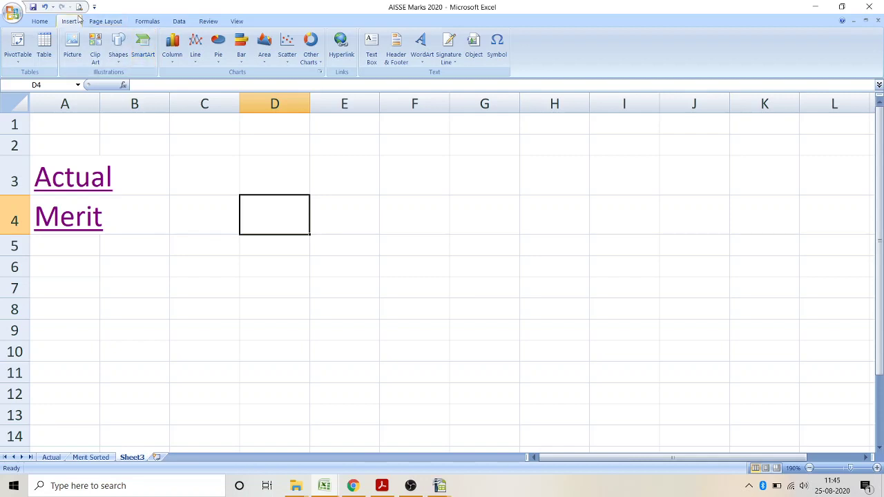
left_click(352, 60)
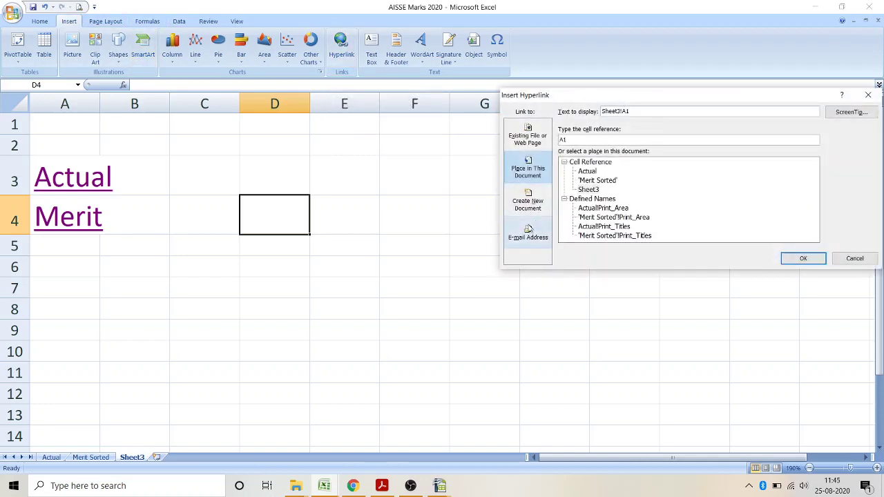
left_click(528, 139)
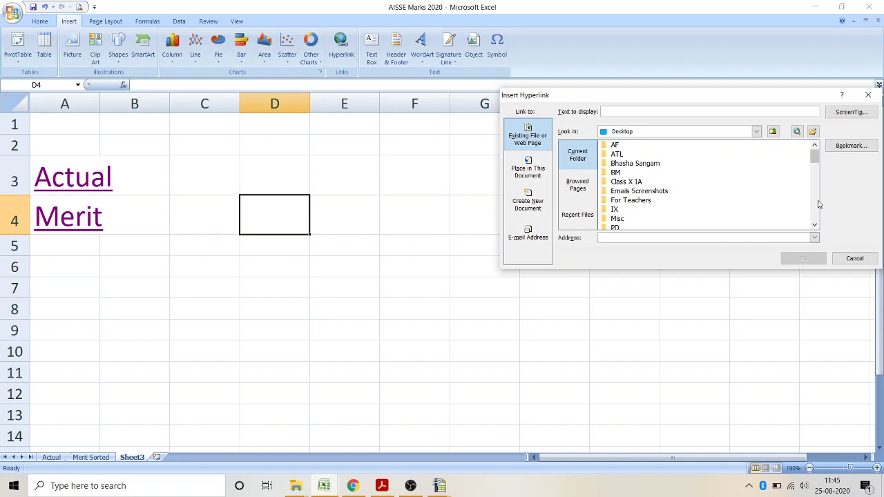
scroll(819, 204, "down", 3)
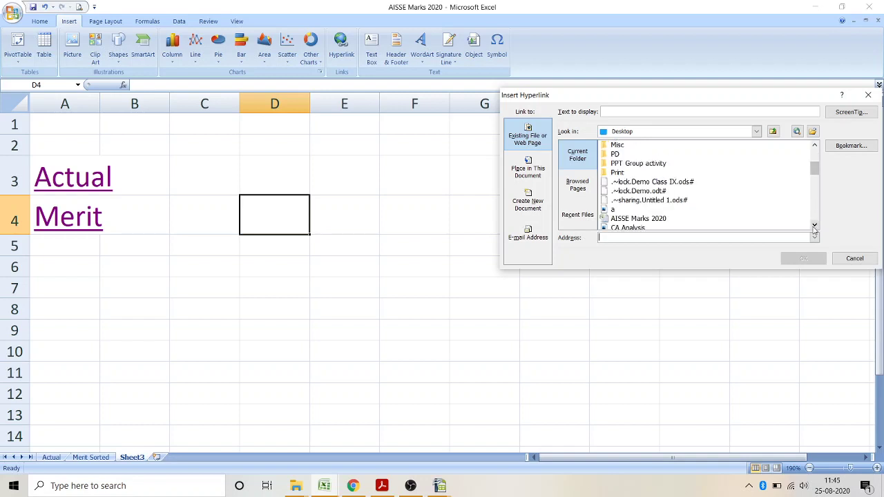
left_click(815, 225)
left_click(815, 226)
left_click(814, 226)
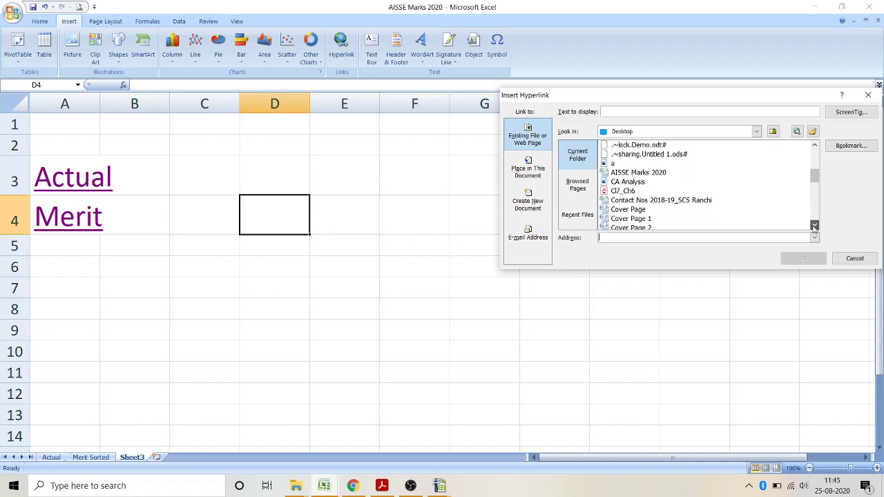
left_click(814, 226)
left_click(815, 225)
left_click(814, 226)
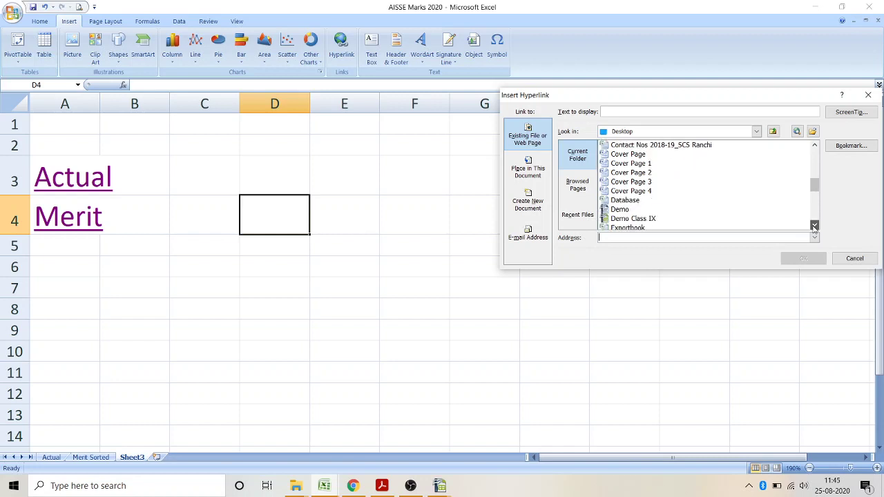
left_click(814, 226)
left_click(814, 226)
left_click(814, 226)
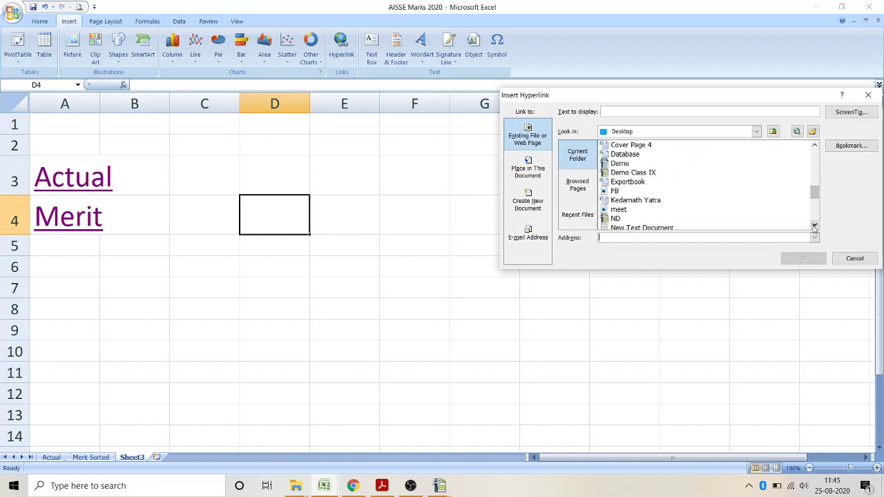
left_click(814, 226)
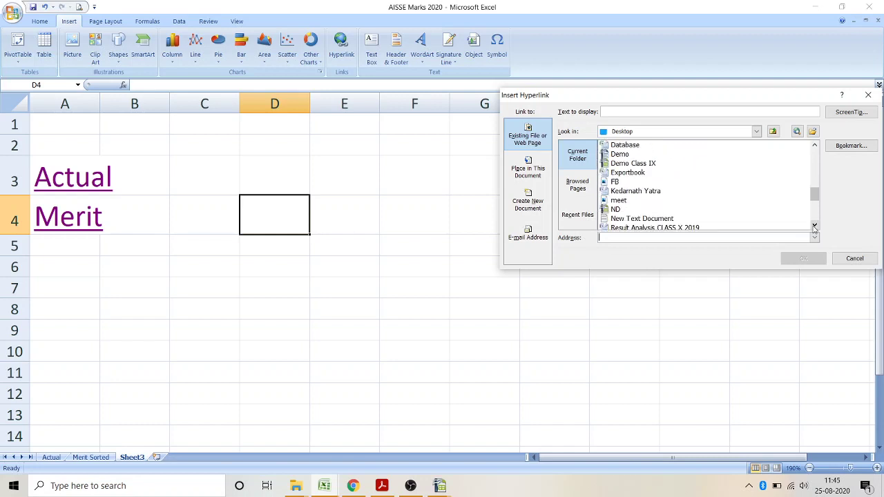
left_click(814, 226)
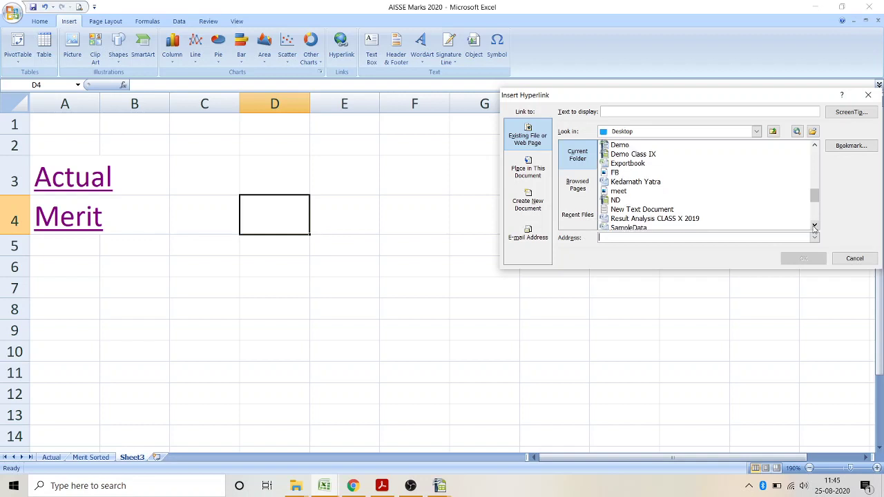
left_click(815, 226)
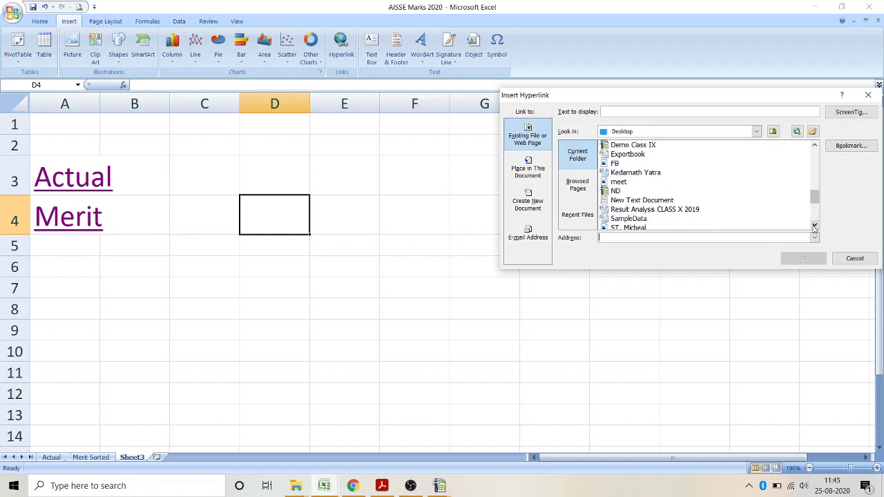
left_click(814, 226)
left_click(814, 226)
left_click(815, 226)
left_click(814, 226)
left_click(814, 226)
left_click(814, 226)
left_click(814, 226)
left_click(814, 226)
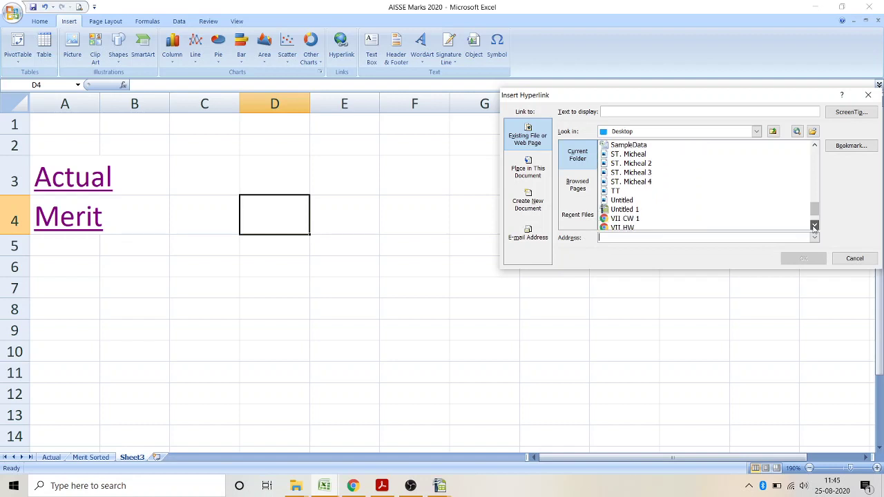
left_click(814, 226)
left_click(814, 226)
left_click(814, 226)
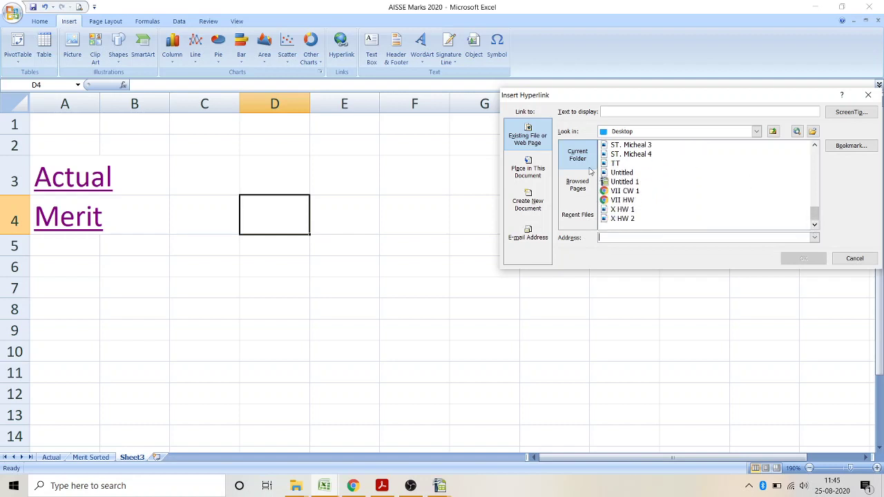
- Choose the image file 2.jpeg in the Downloads folder as the hyperlink's target
left_click(756, 132)
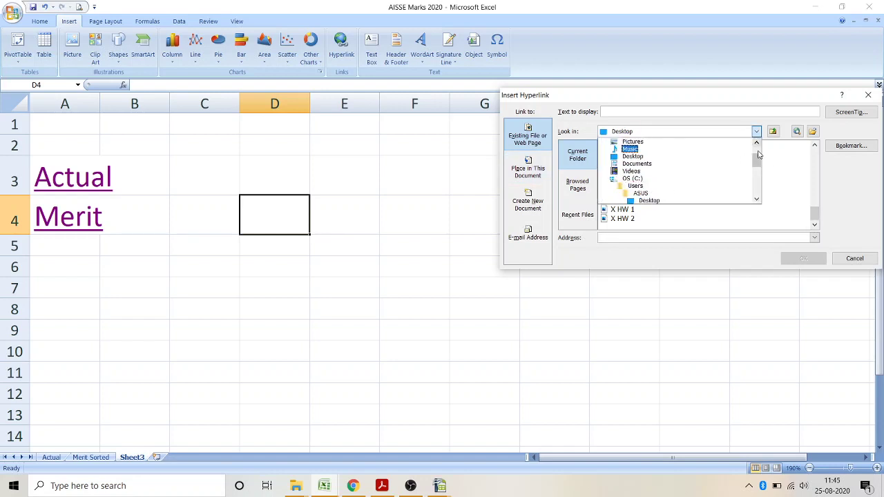
scroll(757, 153, "up", 2)
left_click(633, 164)
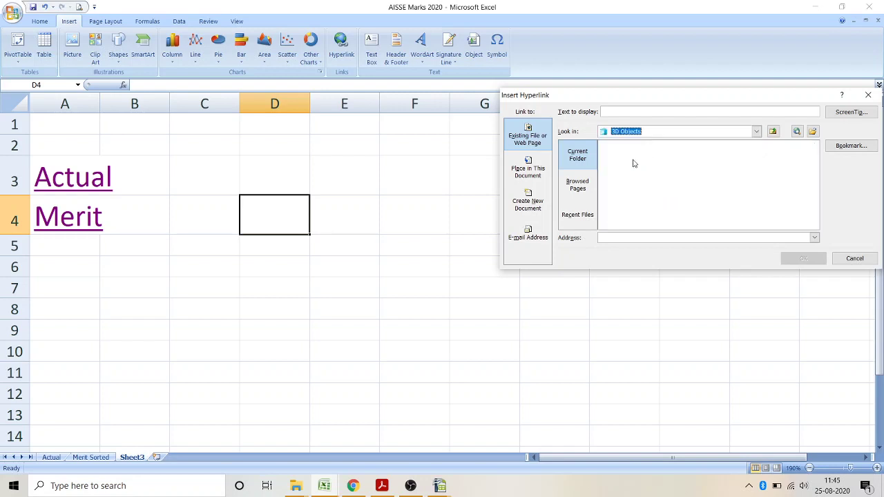
left_click(756, 131)
left_click(643, 155)
left_click(739, 154)
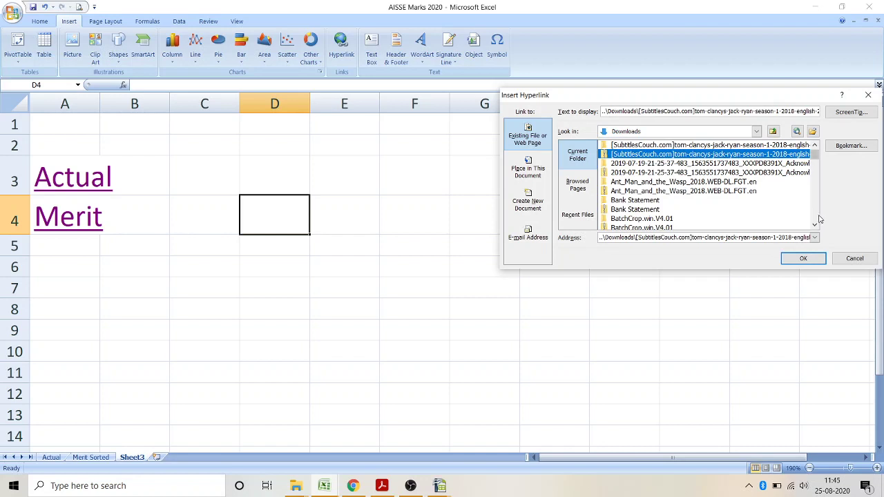
scroll(815, 219, "down", 5)
scroll(815, 219, "down", 6)
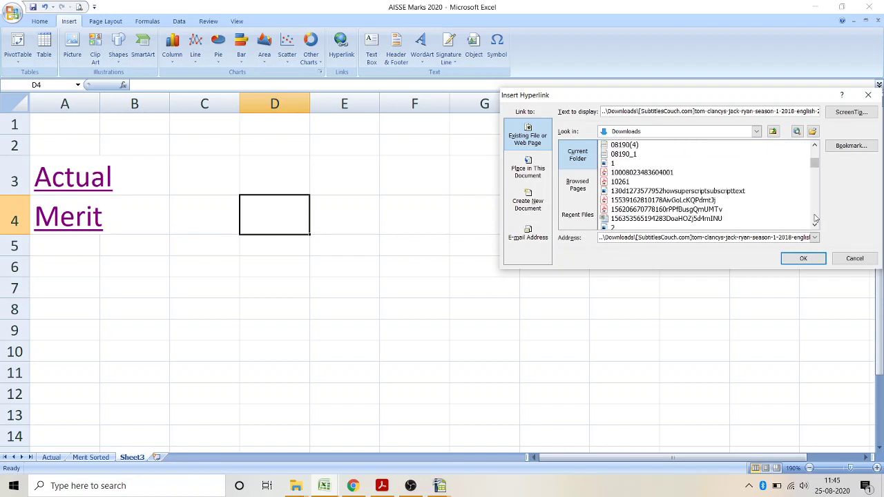
scroll(814, 160, "up", 3)
left_click(609, 227)
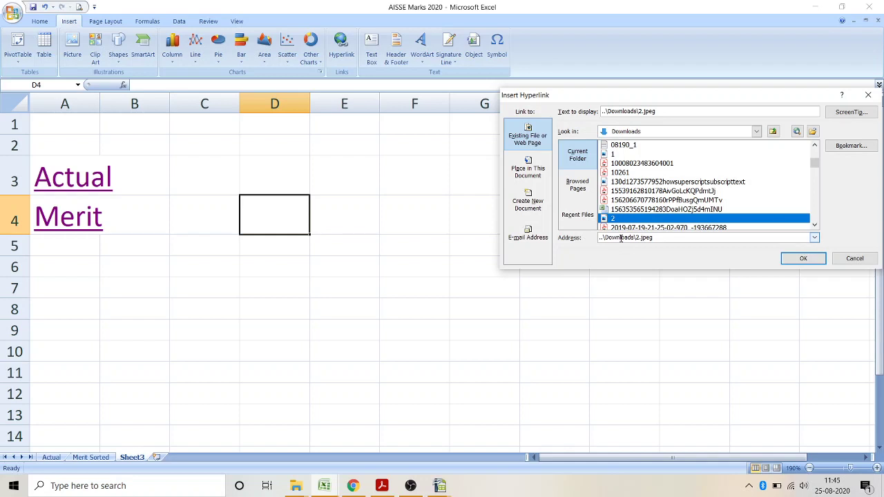
- Replace the hyperlink's display text with Image and insert the link in cell D4
left_click(680, 112)
key("BackSpace")
key("BackSpace")
key("BackSpace")
key("BackSpace")
key("BackSpace")
key("BackSpace")
key("BackSpace")
key("BackSpace")
key("BackSpace")
key("BackSpace")
key("BackSpace")
key("BackSpace")
key("BackSpace")
key("BackSpace")
key("BackSpace")
key("BackSpace")
key("BackSpace")
key("BackSpace")
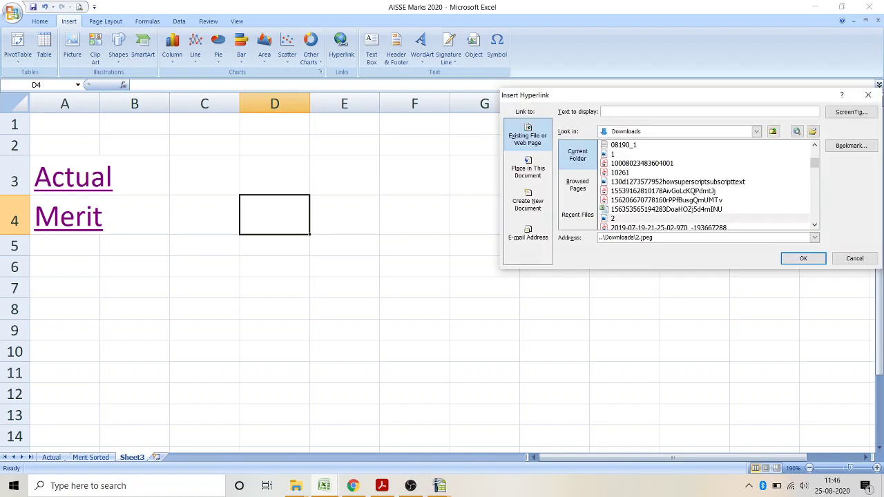
type("Image")
left_click(801, 259)
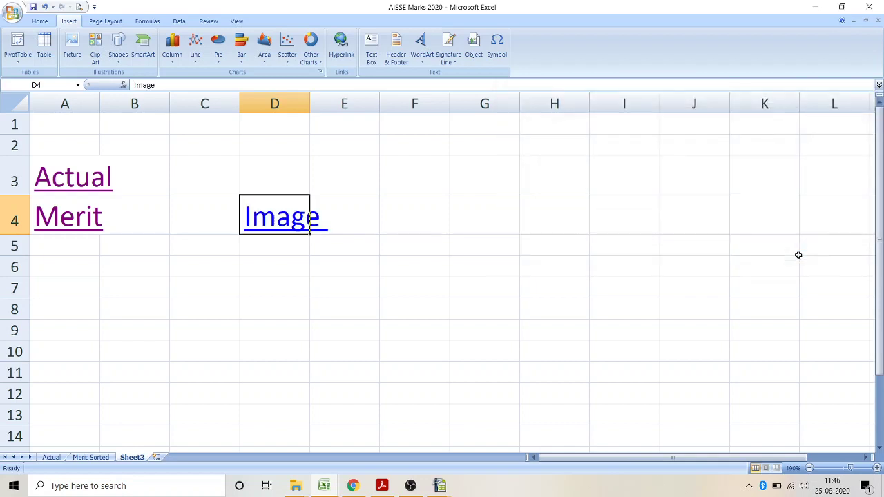
- Test the Image link in cell D4 by opening the picture, and close the photo viewer
left_click(283, 228)
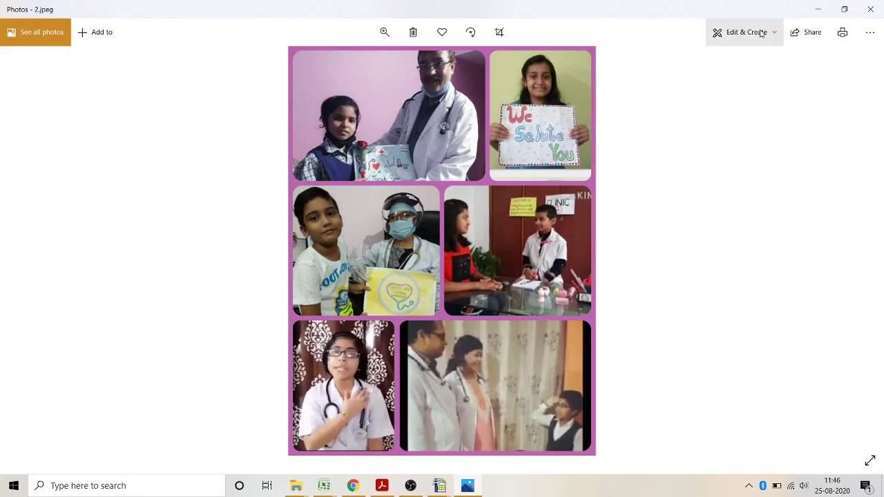
left_click(870, 9)
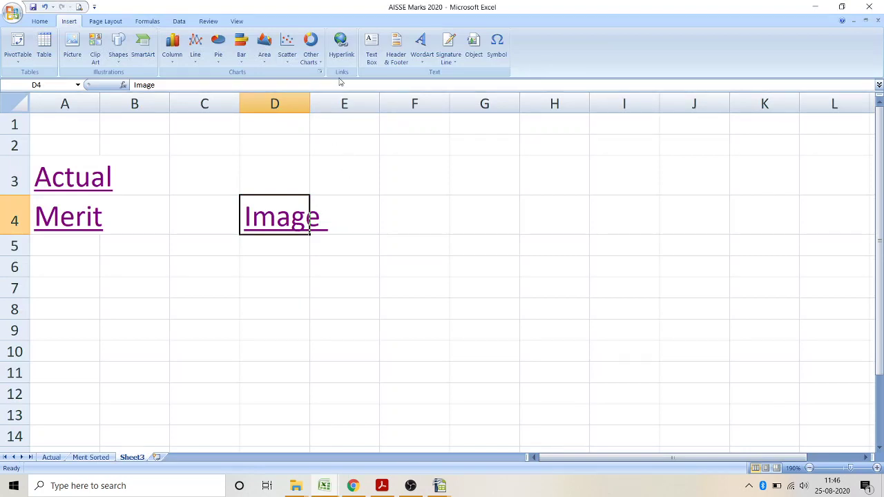
left_click(343, 47)
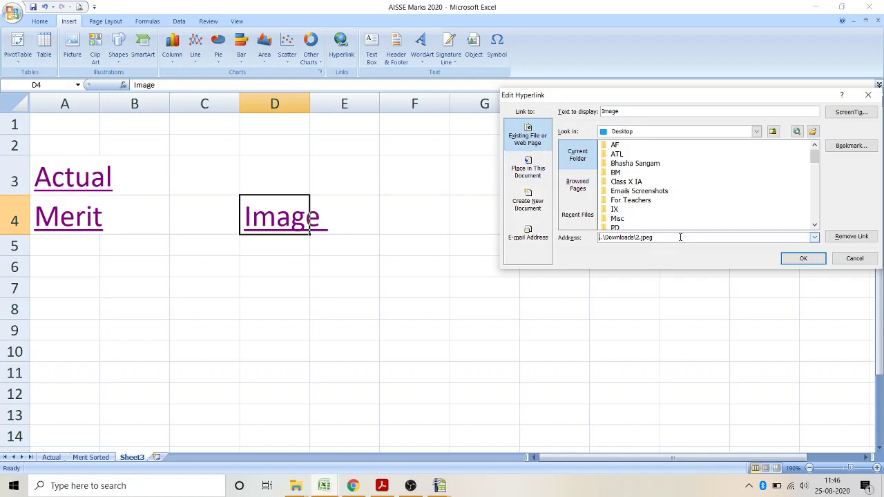
key("BackSpace")
key("BackSpace")
key("BackSpace")
key("BackSpace")
key("BackSpace")
key("BackSpace")
key("BackSpace")
key("BackSpace")
key("BackSpace")
key("BackSpace")
key("BackSpace")
key("BackSpace")
key("BackSpace")
key("BackSpace")
key("BackSpace")
key("BackSpace")
key("BackSpace")
key("BackSpace")
type("www.cbse.nic.in")
- Change the hyperlink's display text to CBSE and apply the edited link
double_click(610, 111)
type("CBSE")
left_click(806, 259)
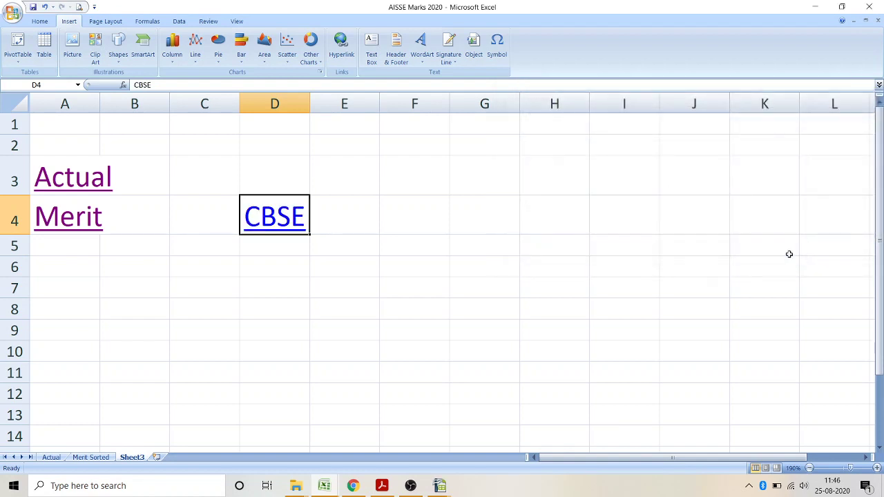
- Test the CBSE link by opening its website in the browser, and return to the Excel workbook
left_click(285, 223)
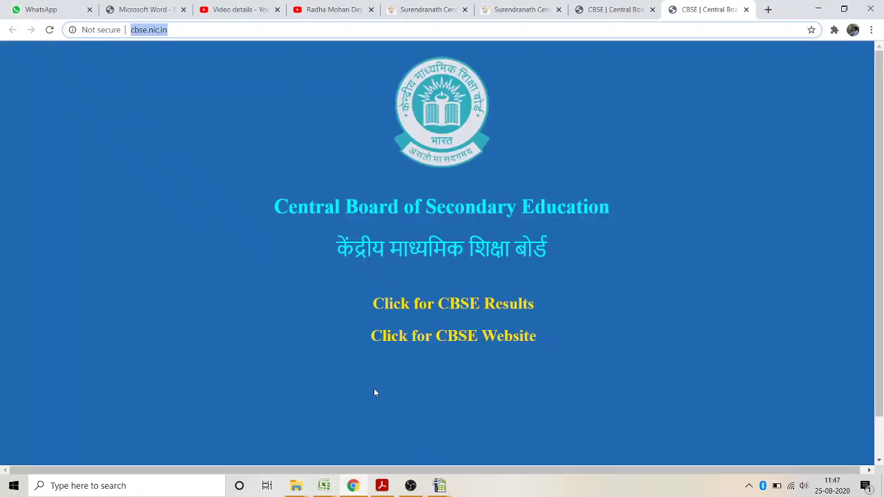
left_click(324, 485)
left_click(376, 439)
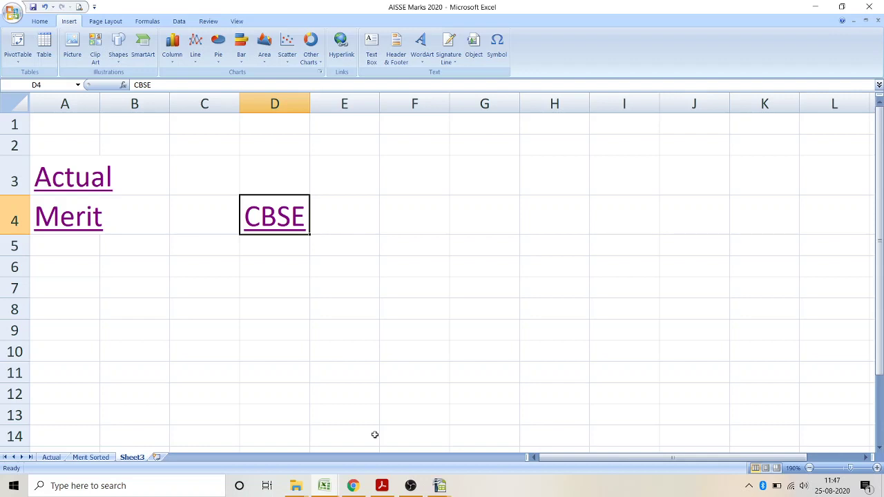
- Switch to the chapter PDF in Acrobat Reader and review the hyperlink pages through to the Sharing a Document section
left_click(382, 485)
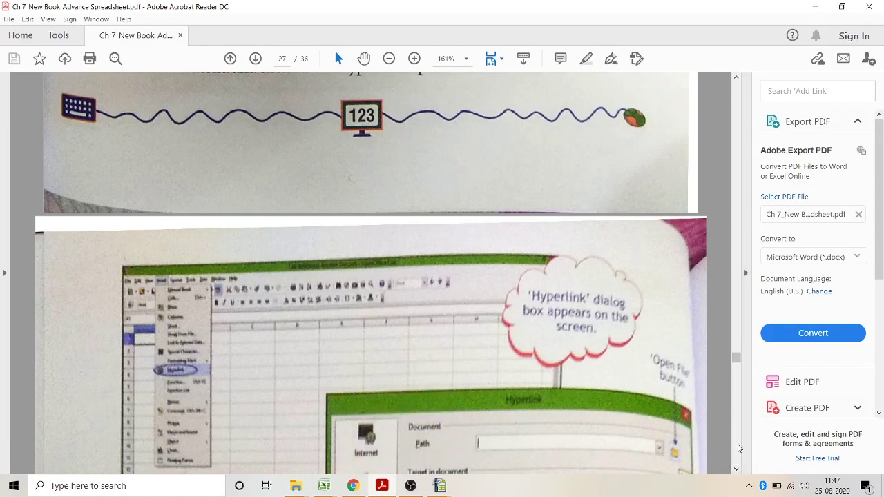
scroll(738, 448, "down", 10)
scroll(738, 448, "down", 8)
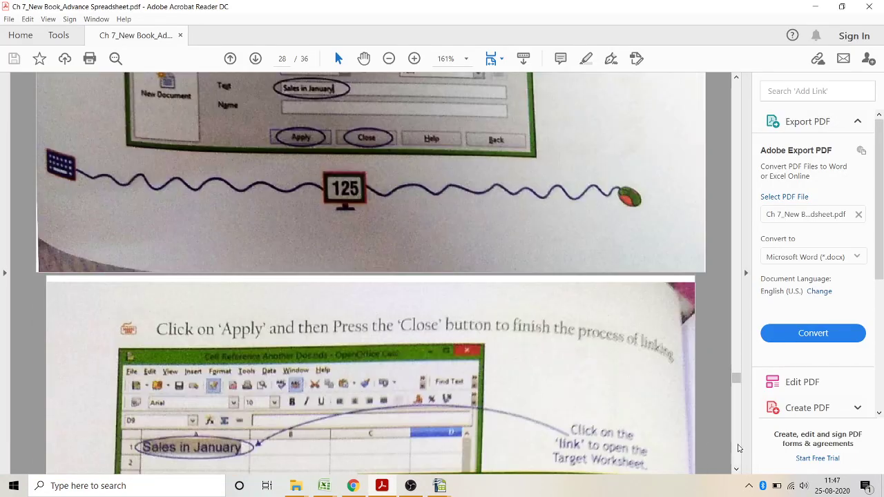
scroll(738, 448, "down", 8)
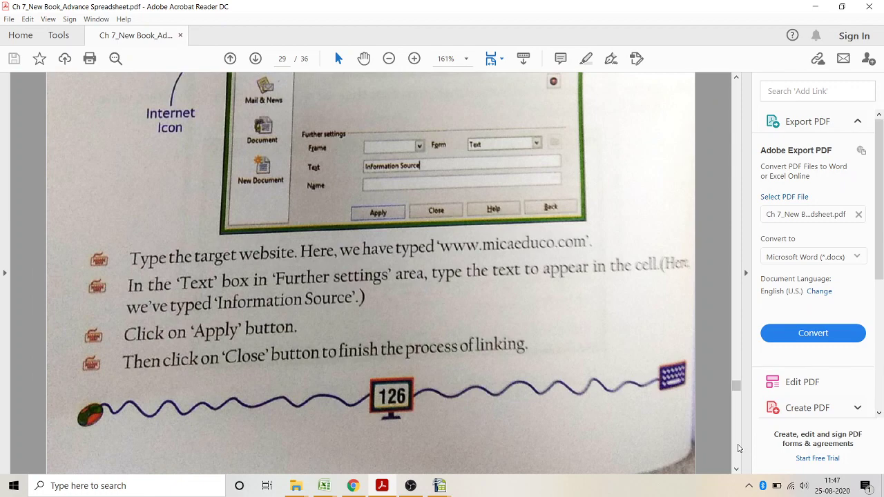
scroll(738, 449, "down", 8)
scroll(737, 448, "down", 6)
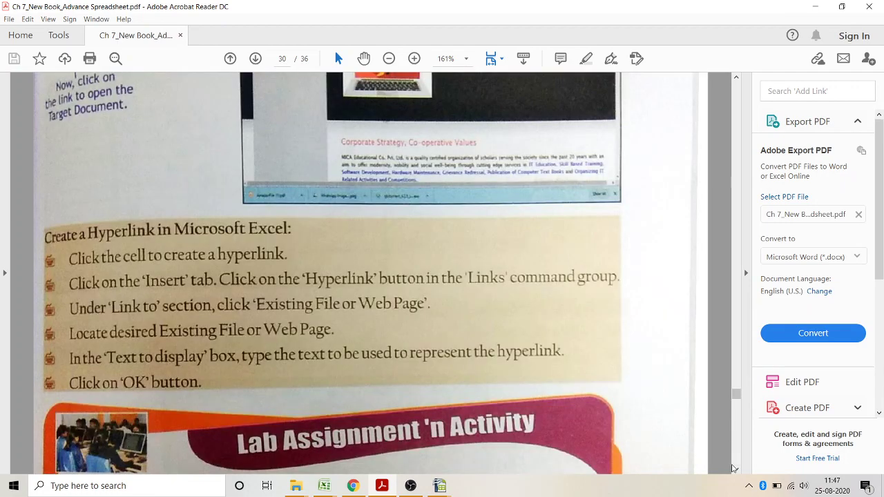
scroll(733, 469, "down", 5)
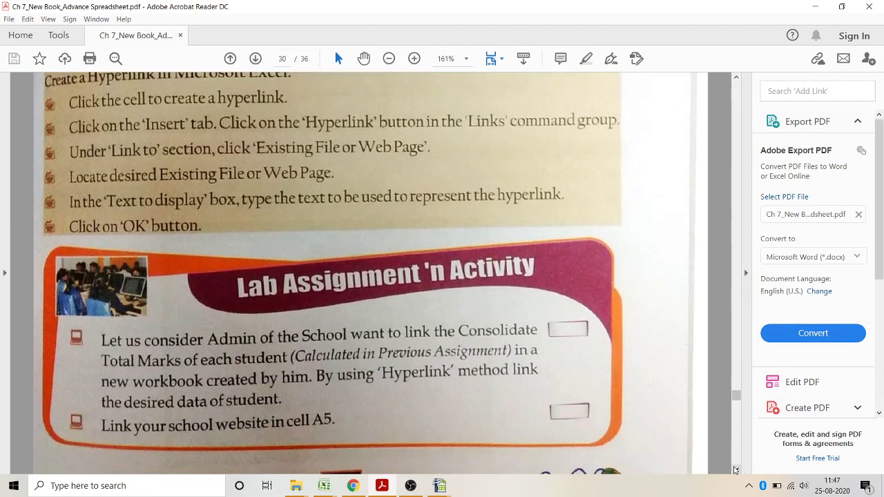
scroll(735, 469, "down", 10)
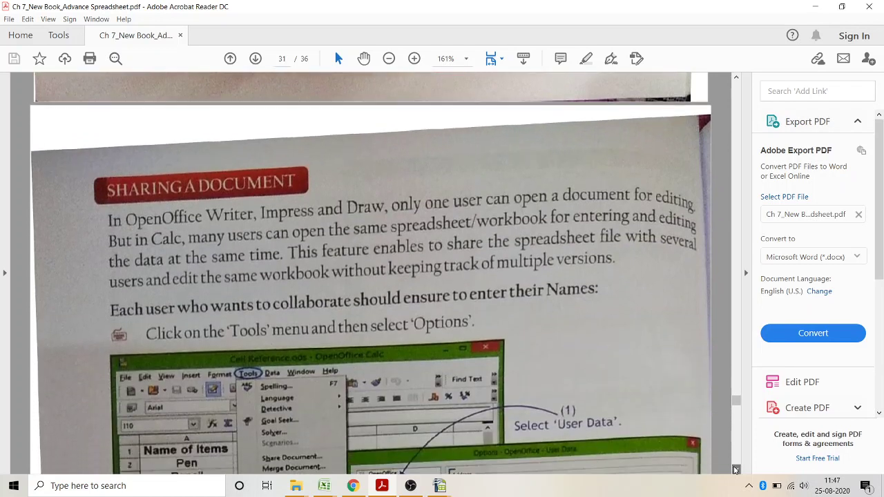
scroll(735, 470, "down", 1)
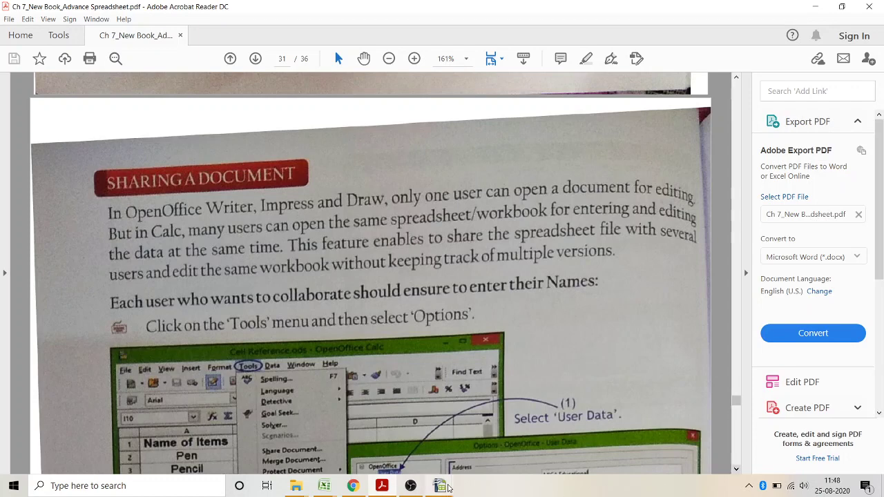
- Switch to OpenOffice Calc, view Demo Class IX.ods and bring up the shared Untitled 1.ods spreadsheet
mouse_move(448, 487)
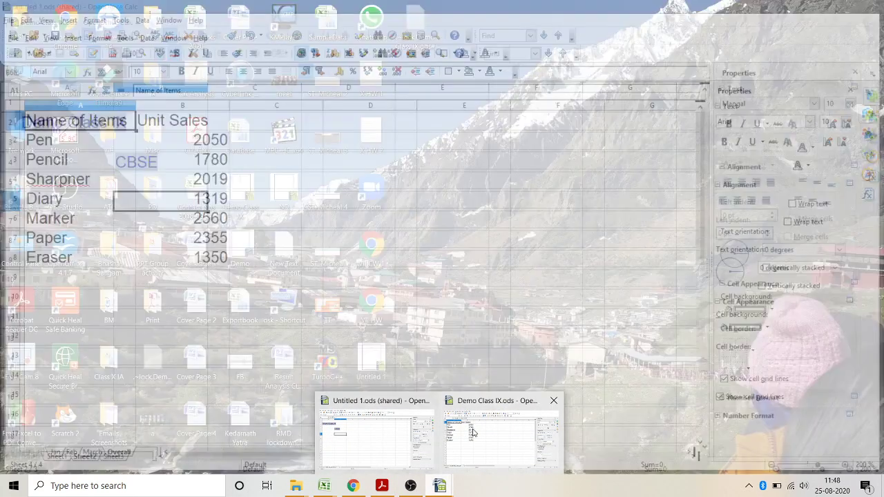
left_click(473, 432)
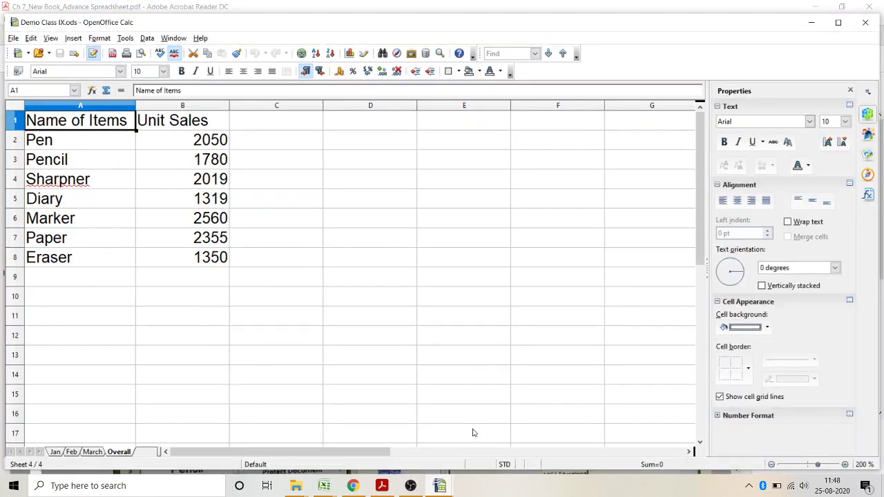
mouse_move(442, 487)
left_click(391, 456)
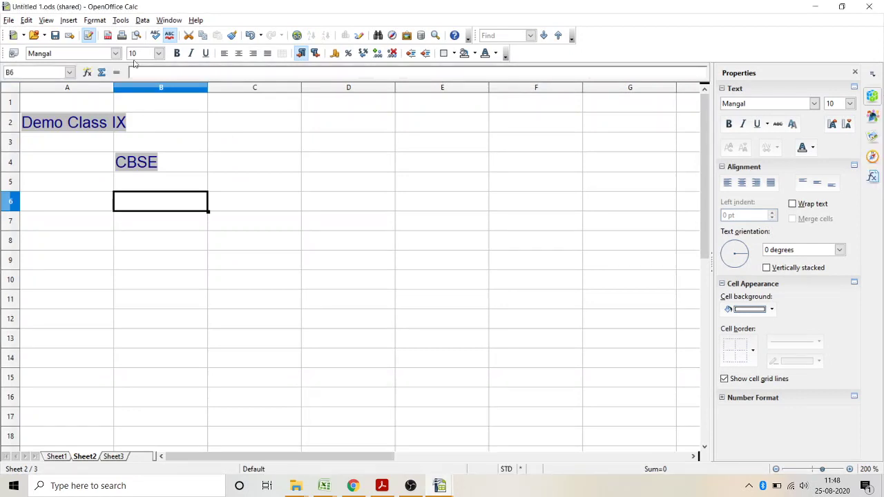
- View the OpenOffice user data options where the user's name is entered, and accept them
left_click(122, 21)
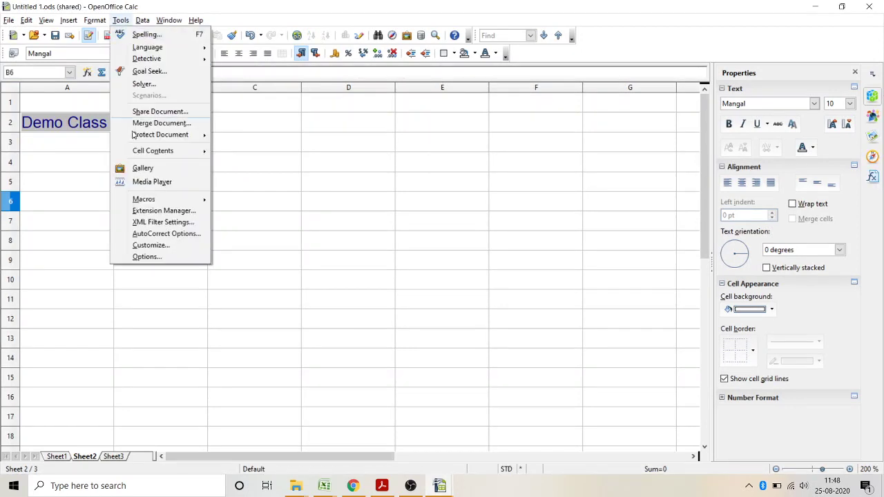
left_click(142, 256)
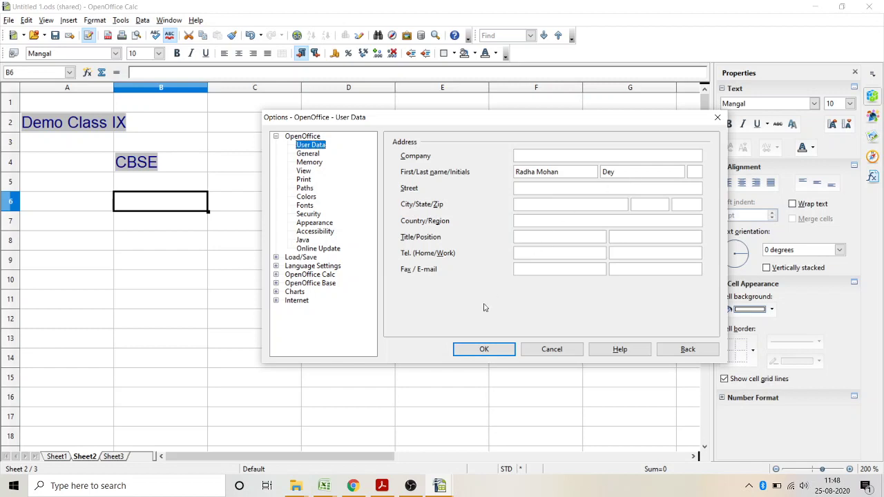
left_click(471, 350)
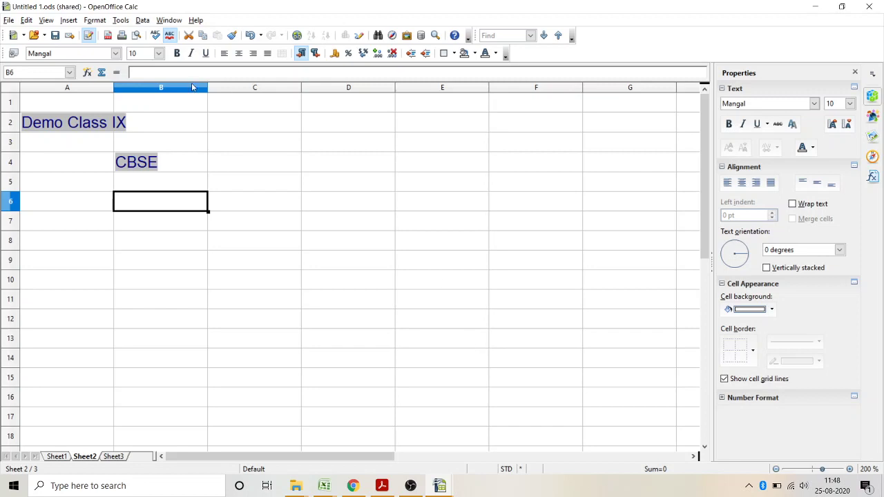
- Review the document sharing settings of Untitled 1.ods, and accept them with sharing enabled
left_click(132, 22)
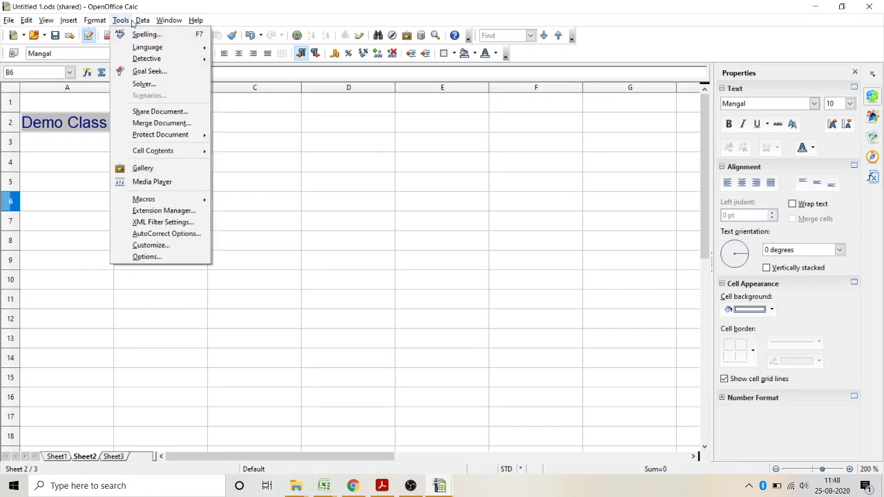
left_click(151, 111)
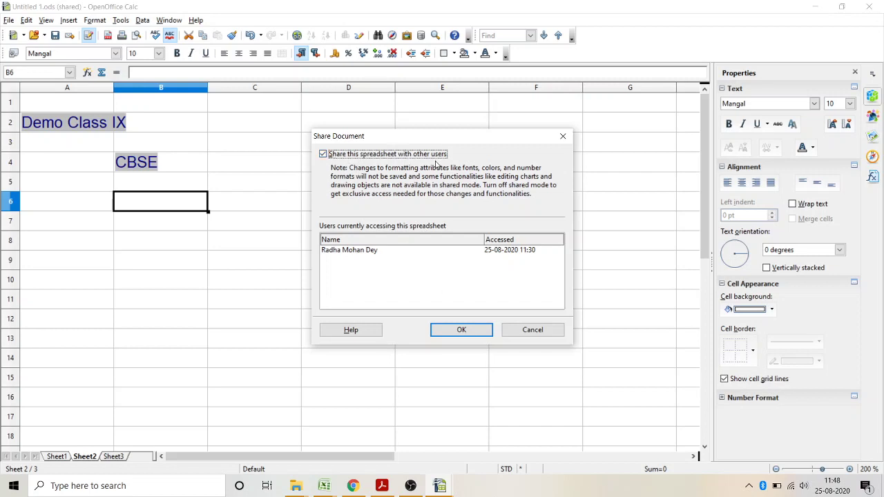
left_click(462, 331)
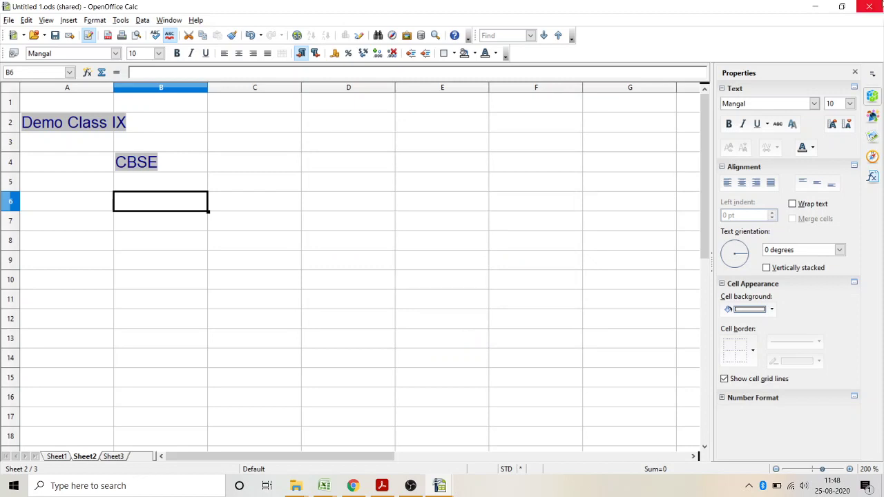
- Start closing Untitled 1.ods, and switch to the chapter PDF in Acrobat Reader to read the steps for activating shared mode
left_click(868, 7)
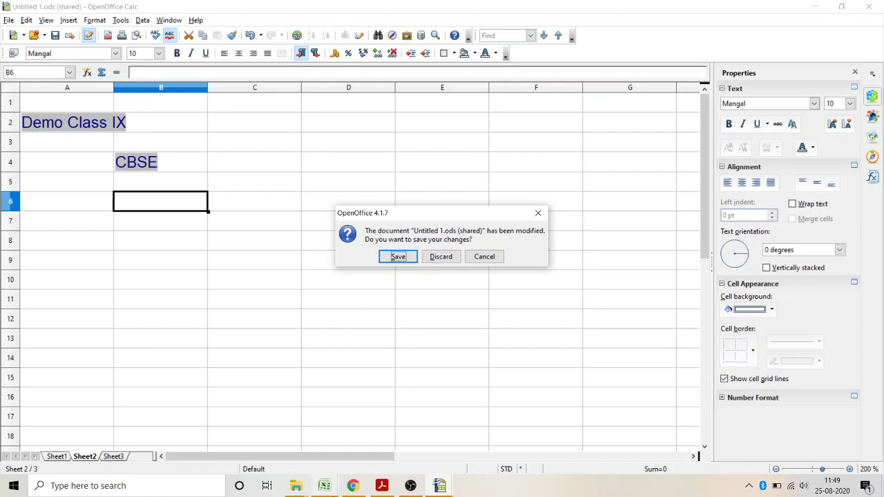
left_click(381, 494)
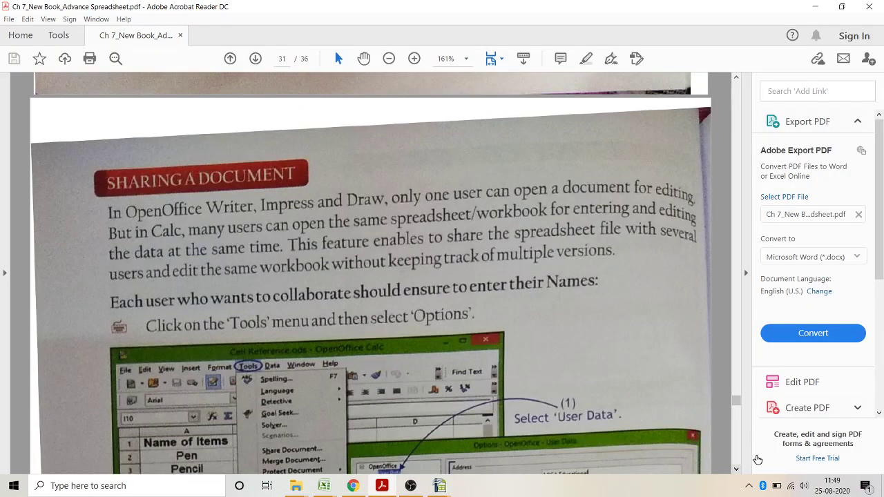
left_click(737, 456)
left_click(736, 456)
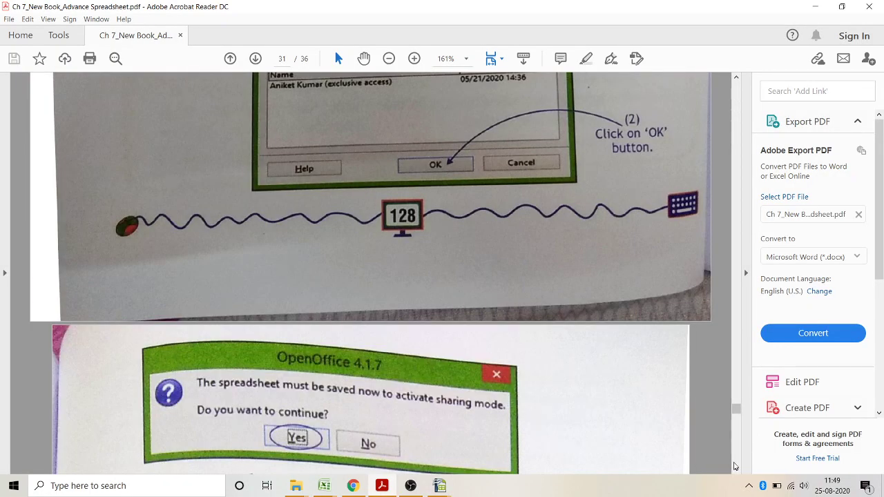
scroll(738, 477, "down", 4)
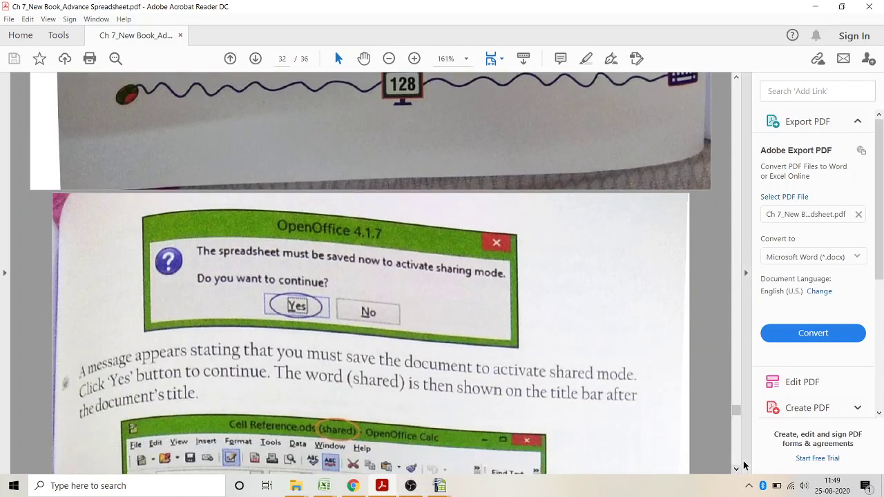
- Return to Untitled 1.ods in OpenOffice Calc, cancel closing it and save the spreadsheet
mouse_move(441, 487)
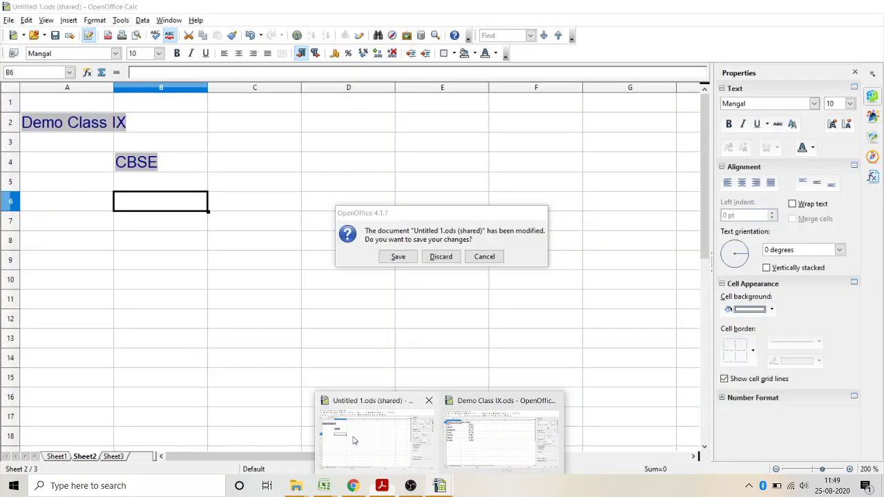
left_click(376, 428)
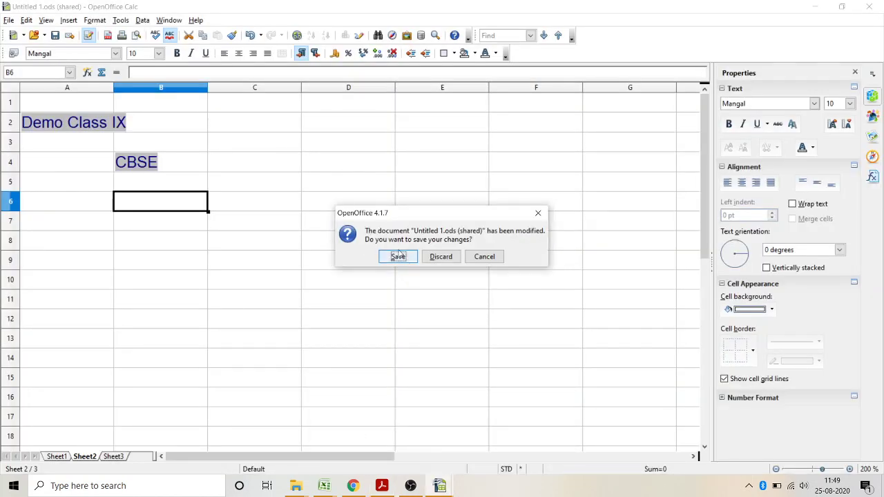
left_click(537, 215)
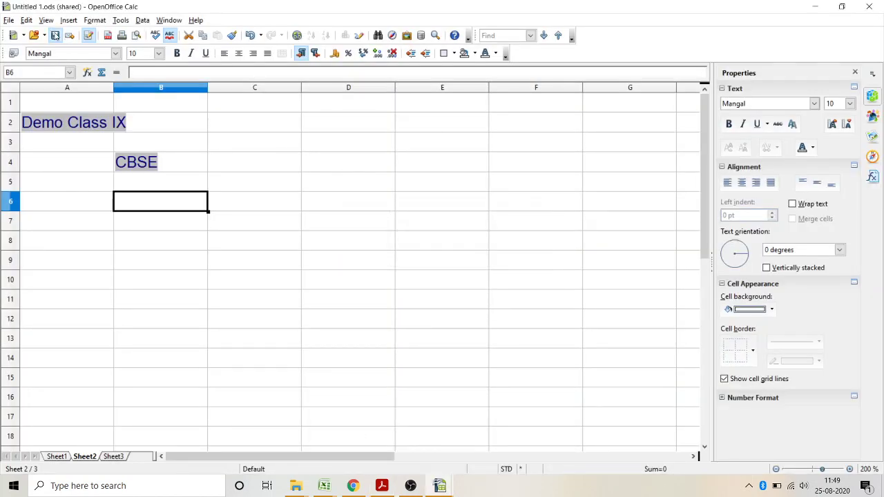
left_click(55, 35)
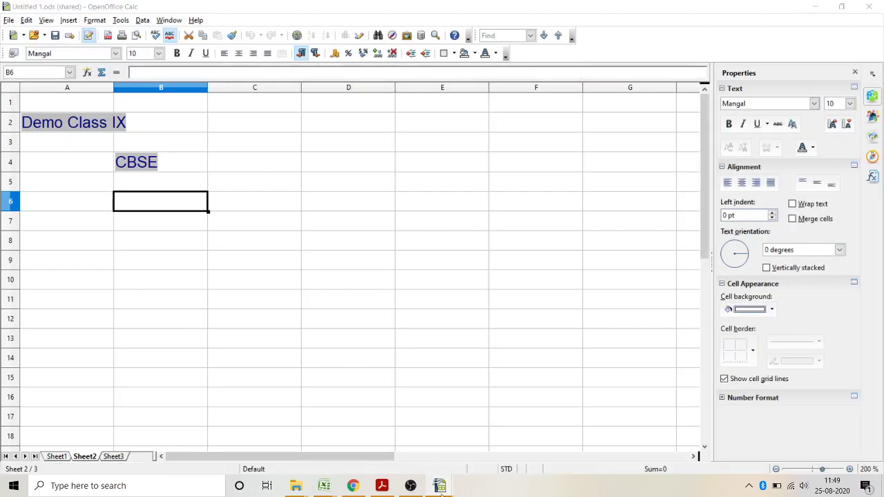
- Share Demo Class IX.ods with other users, and agree to save it to activate sharing mode
mouse_move(431, 484)
left_click(509, 432)
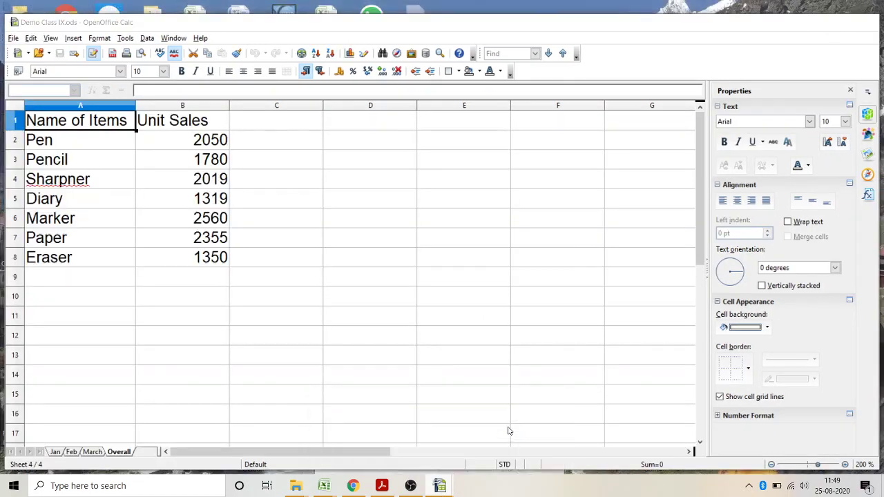
left_click(124, 39)
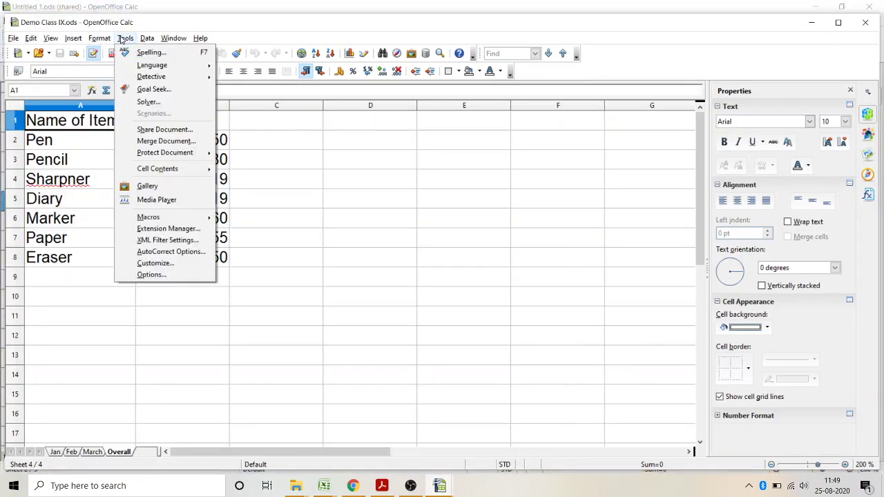
left_click(164, 130)
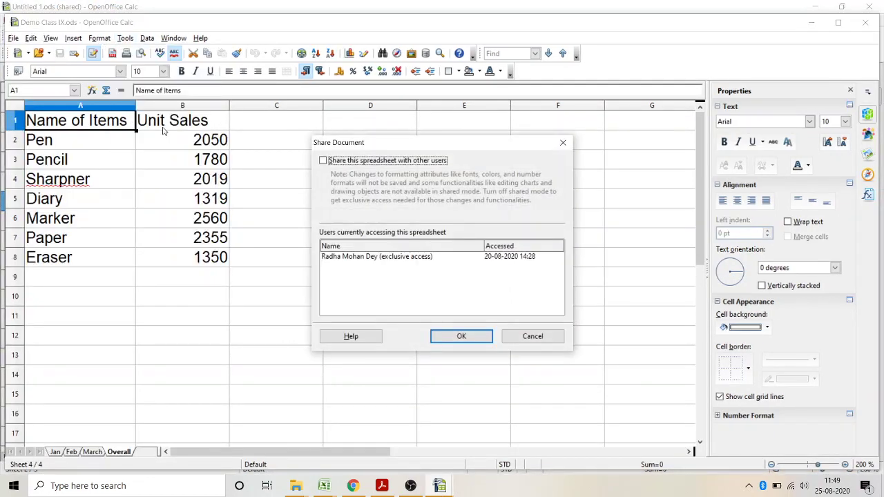
left_click(323, 161)
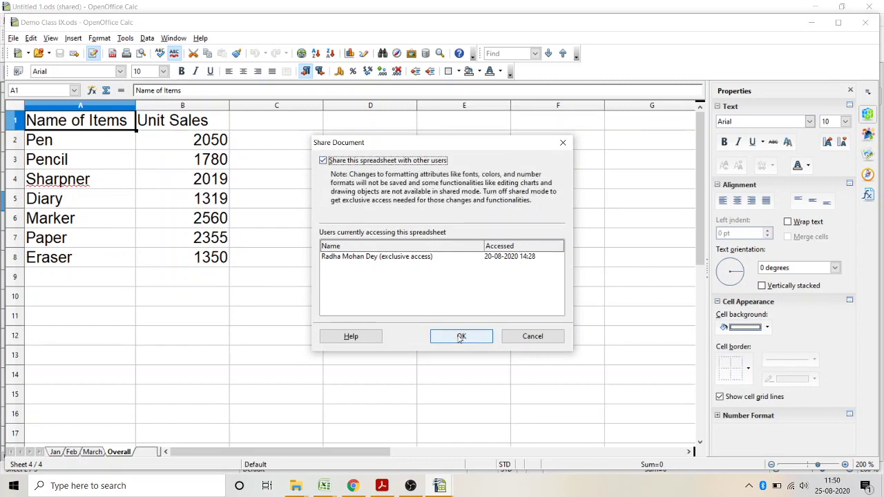
left_click(461, 337)
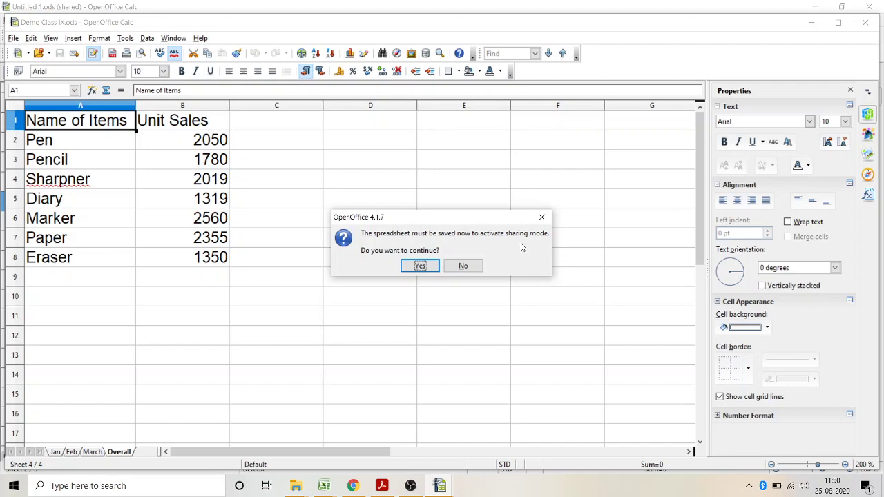
left_click(420, 267)
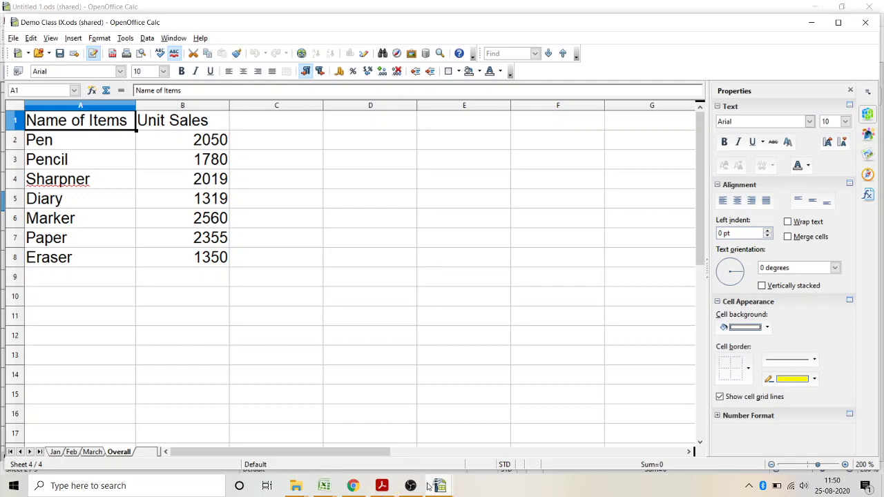
- Switch to the chapter PDF in Acrobat Reader and read the page on opening a document in shared mode
mouse_move(429, 487)
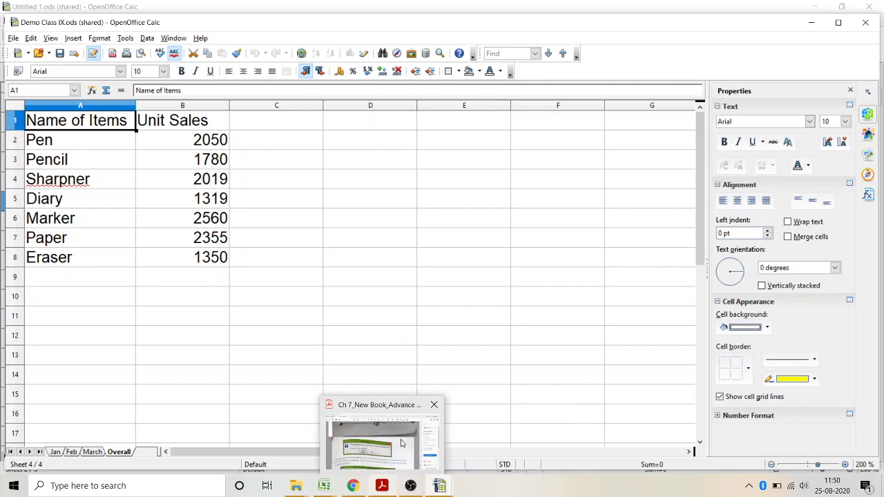
left_click(401, 442)
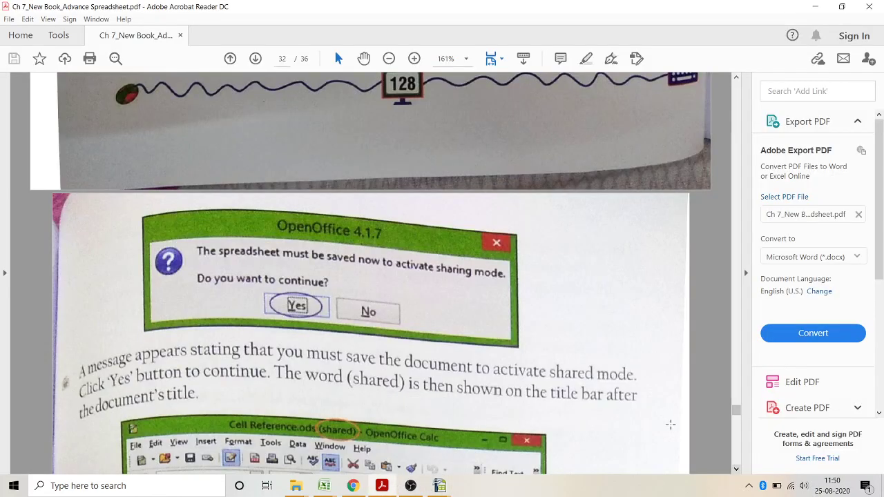
left_click(736, 469)
left_click_drag(736, 470, 735, 471)
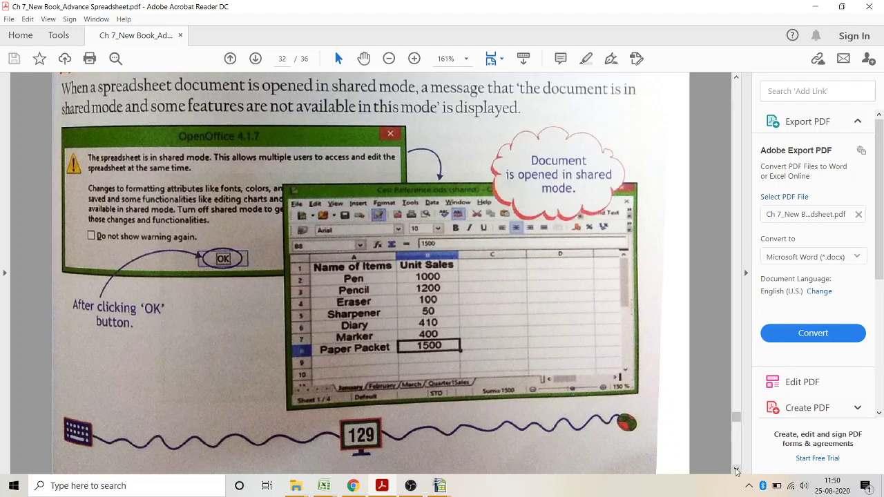
left_click(736, 470)
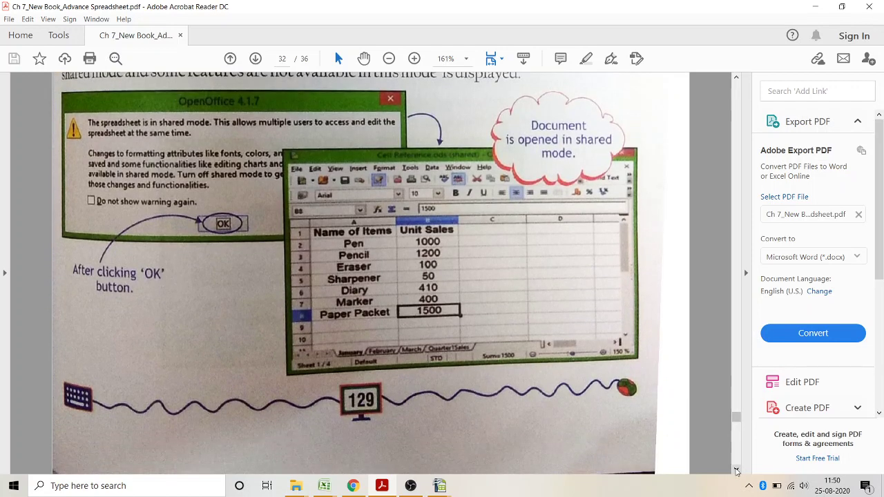
left_click(737, 471)
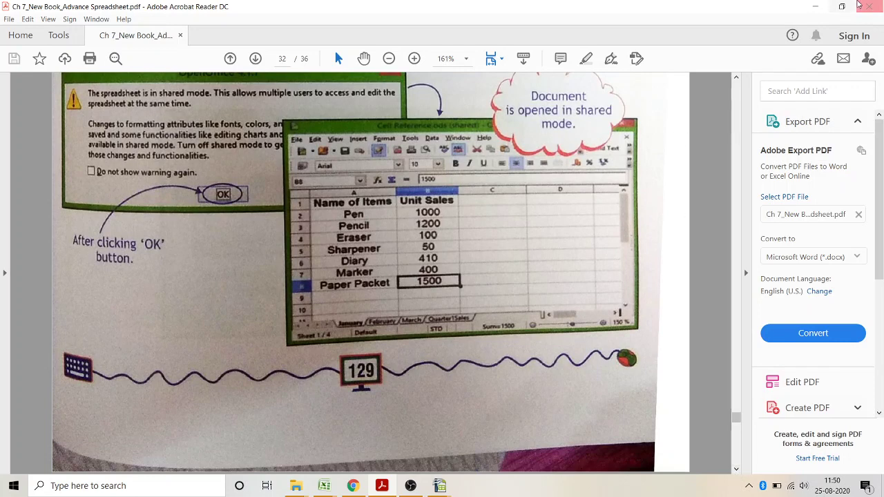
left_click(737, 470)
scroll(736, 475, "down", 10)
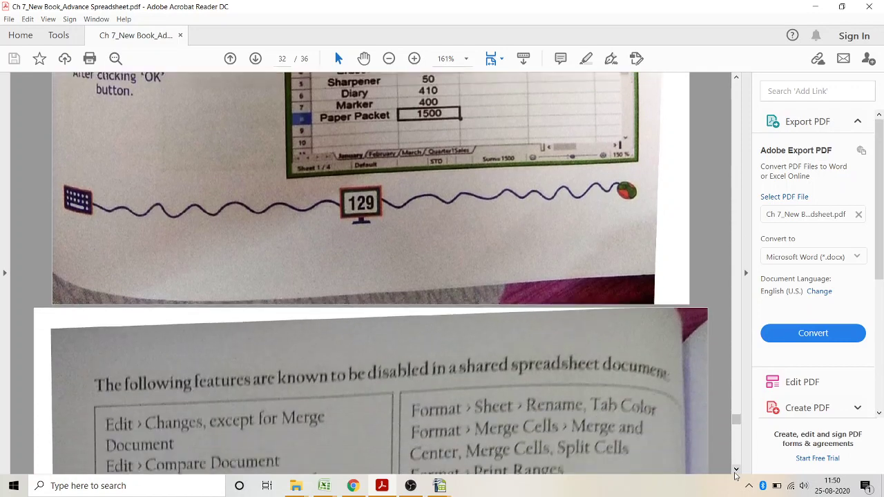
- Read the PDF pages on resolving conflicts in shared spreadsheets and sharing a workbook in Microsoft Excel
scroll(736, 475, "down", 4)
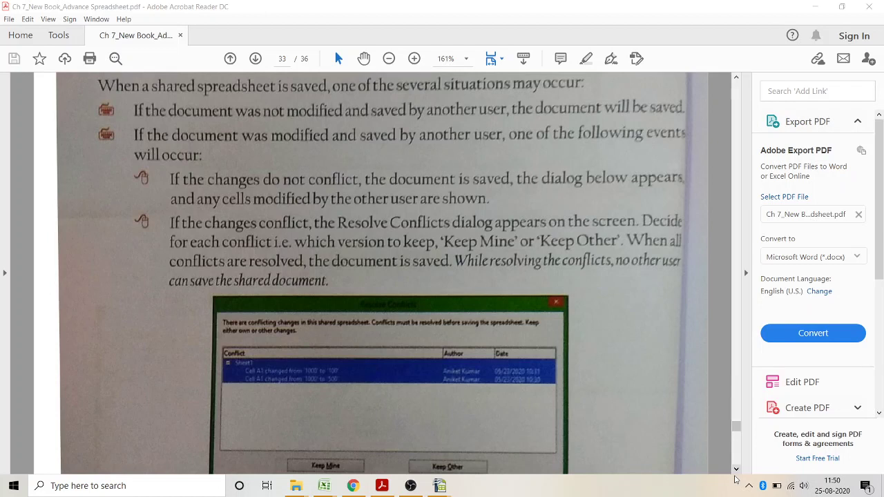
scroll(736, 475, "down", 2)
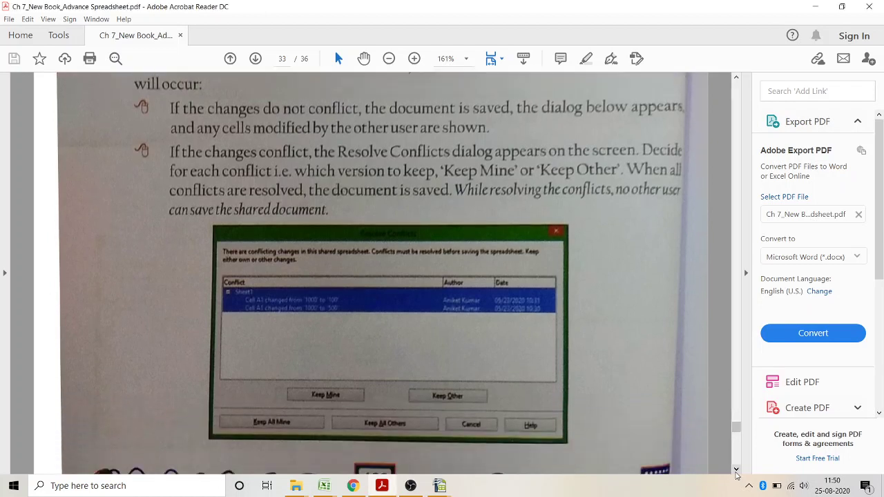
scroll(737, 475, "down", 2)
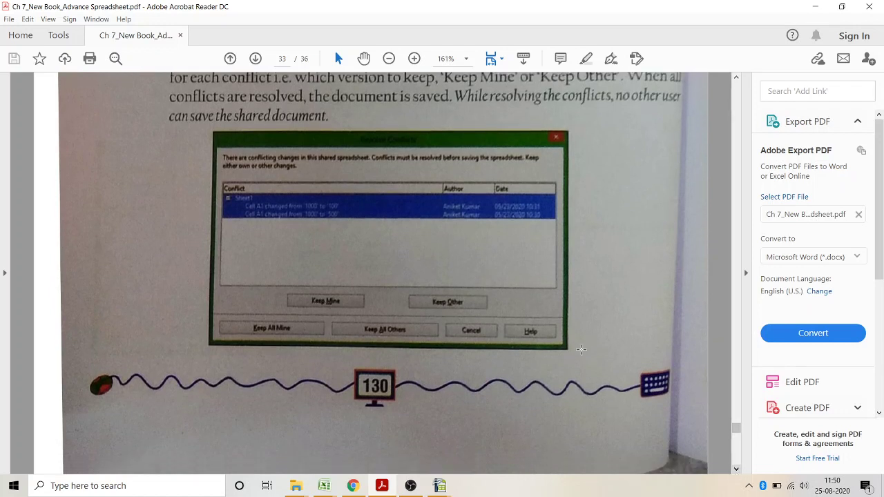
scroll(737, 470, "down", 5)
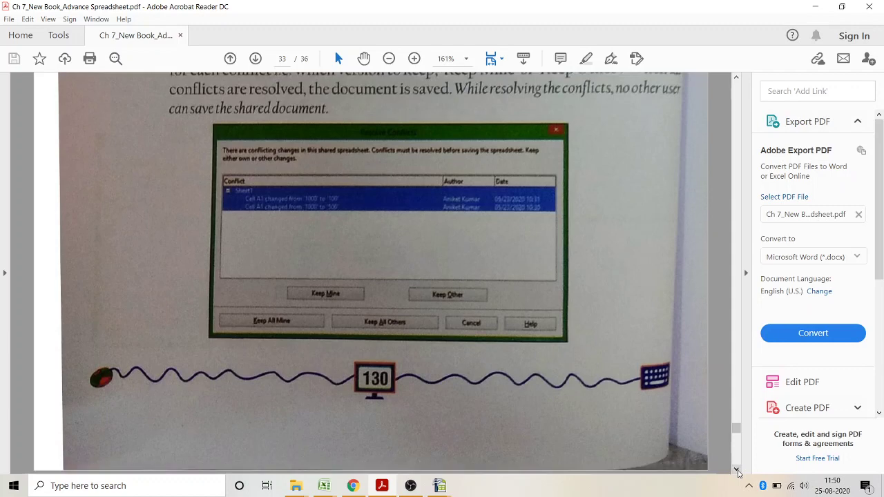
scroll(738, 471, "down", 8)
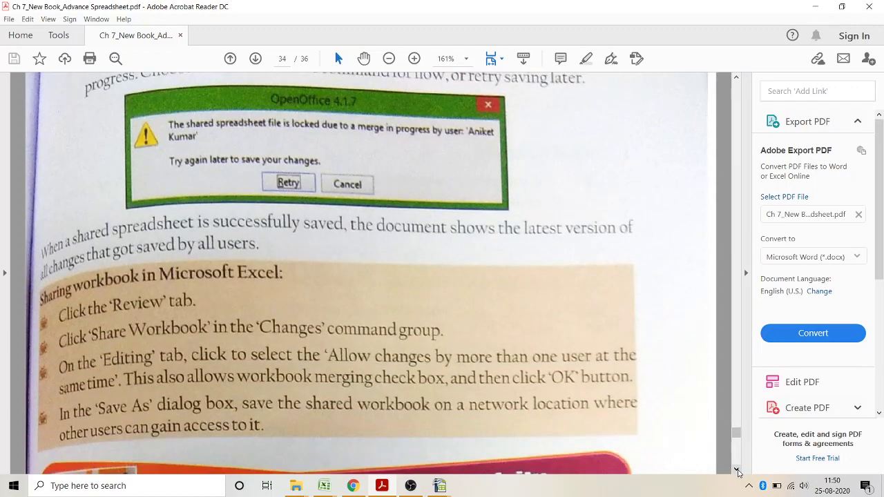
scroll(738, 472, "down", 2)
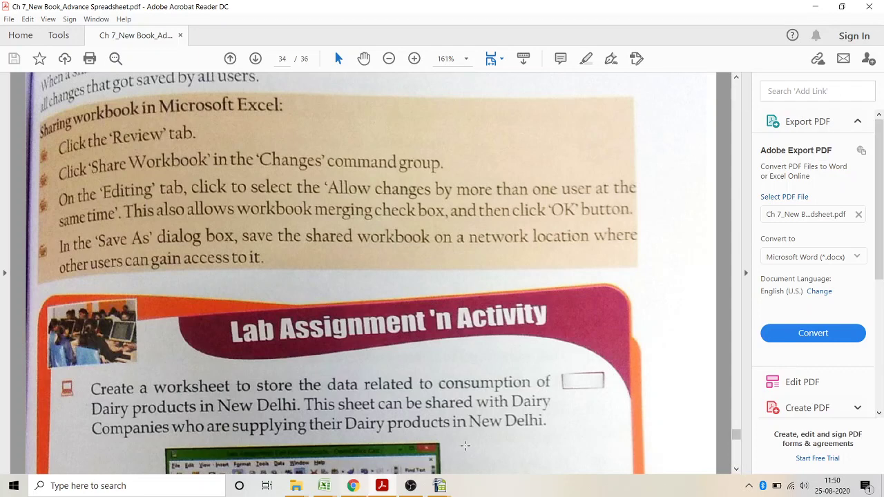
- Switch to OpenOffice Calc to view the shared Untitled 1.ods spreadsheet, and minimize it to return to the PDF
left_click(440, 486)
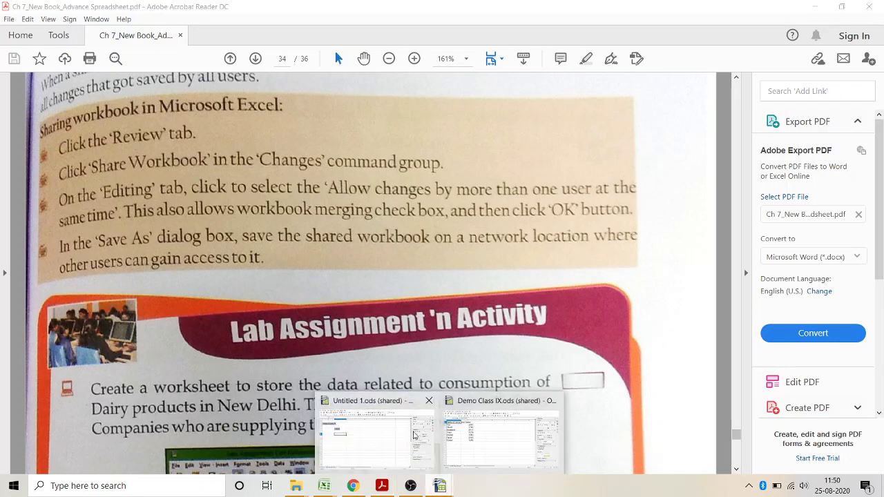
left_click(414, 435)
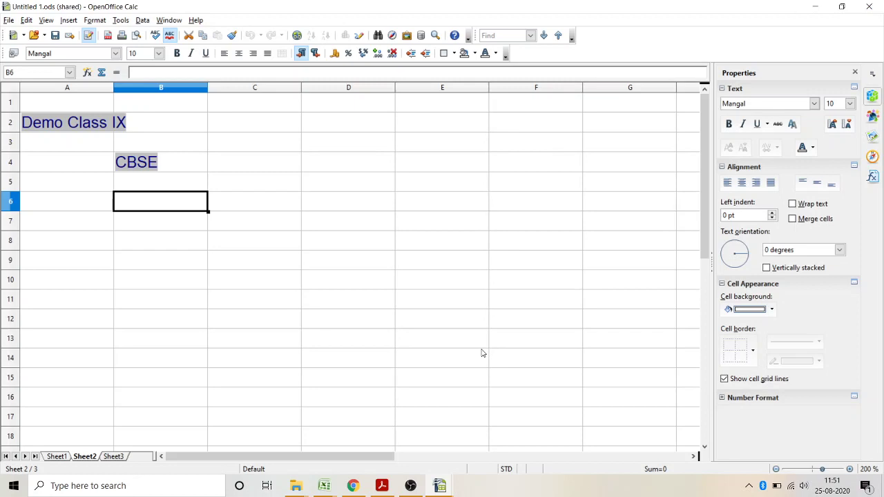
left_click(816, 6)
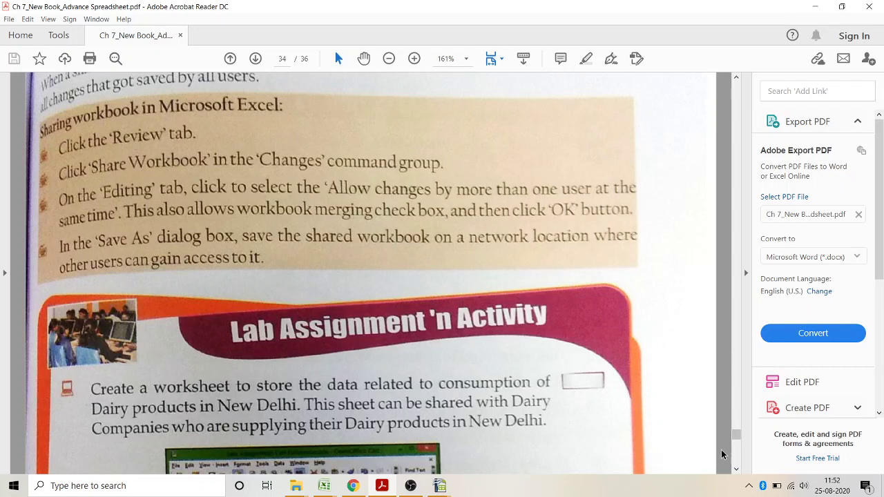
- Review the chapter's lab assignment and exercise questions through to the last page of the PDF
left_click(736, 465)
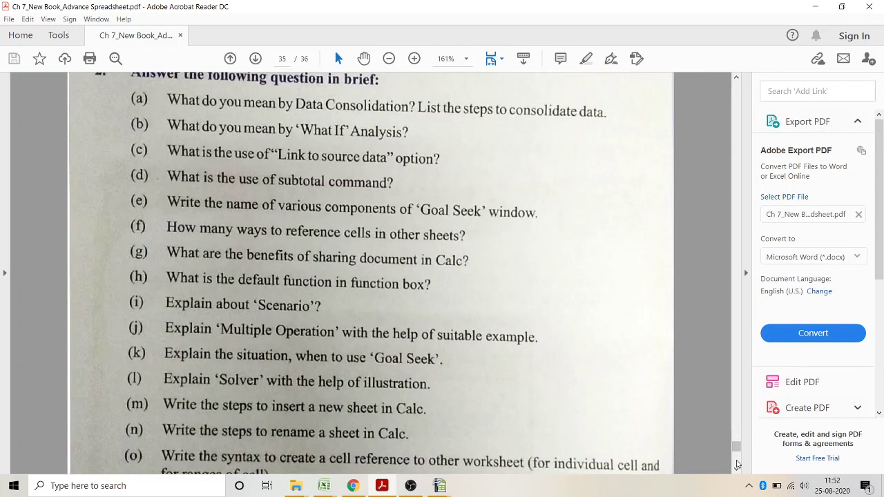
left_click(737, 82)
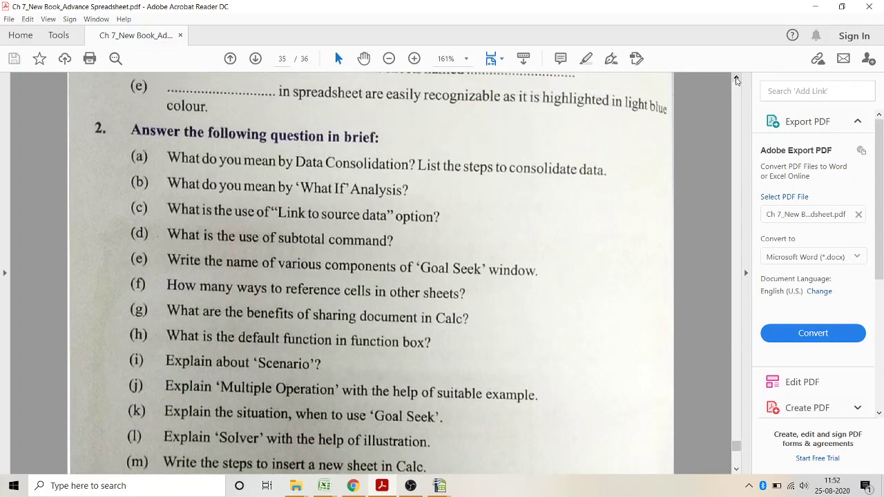
left_click_drag(736, 81, 737, 80)
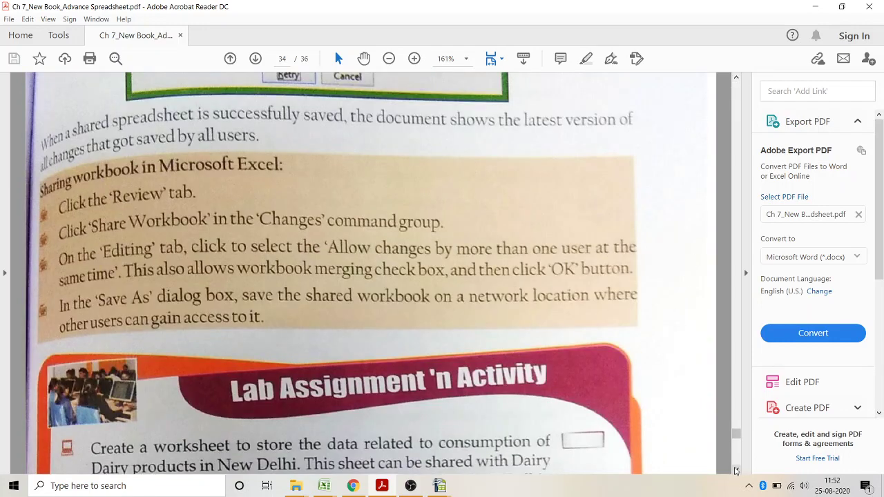
left_click_drag(737, 470, 737, 471)
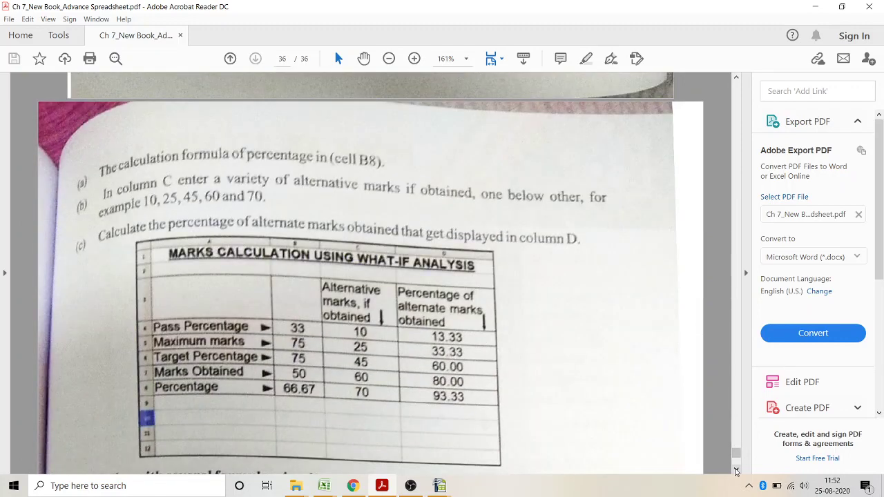
left_click(410, 485)
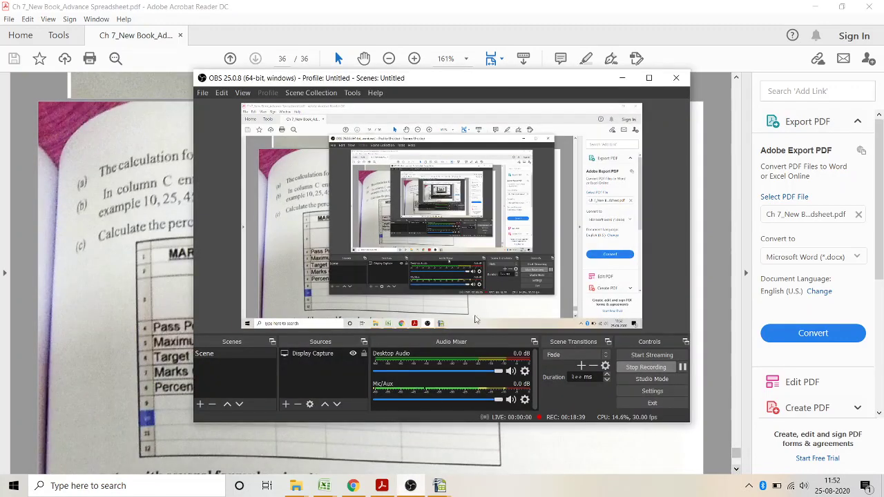